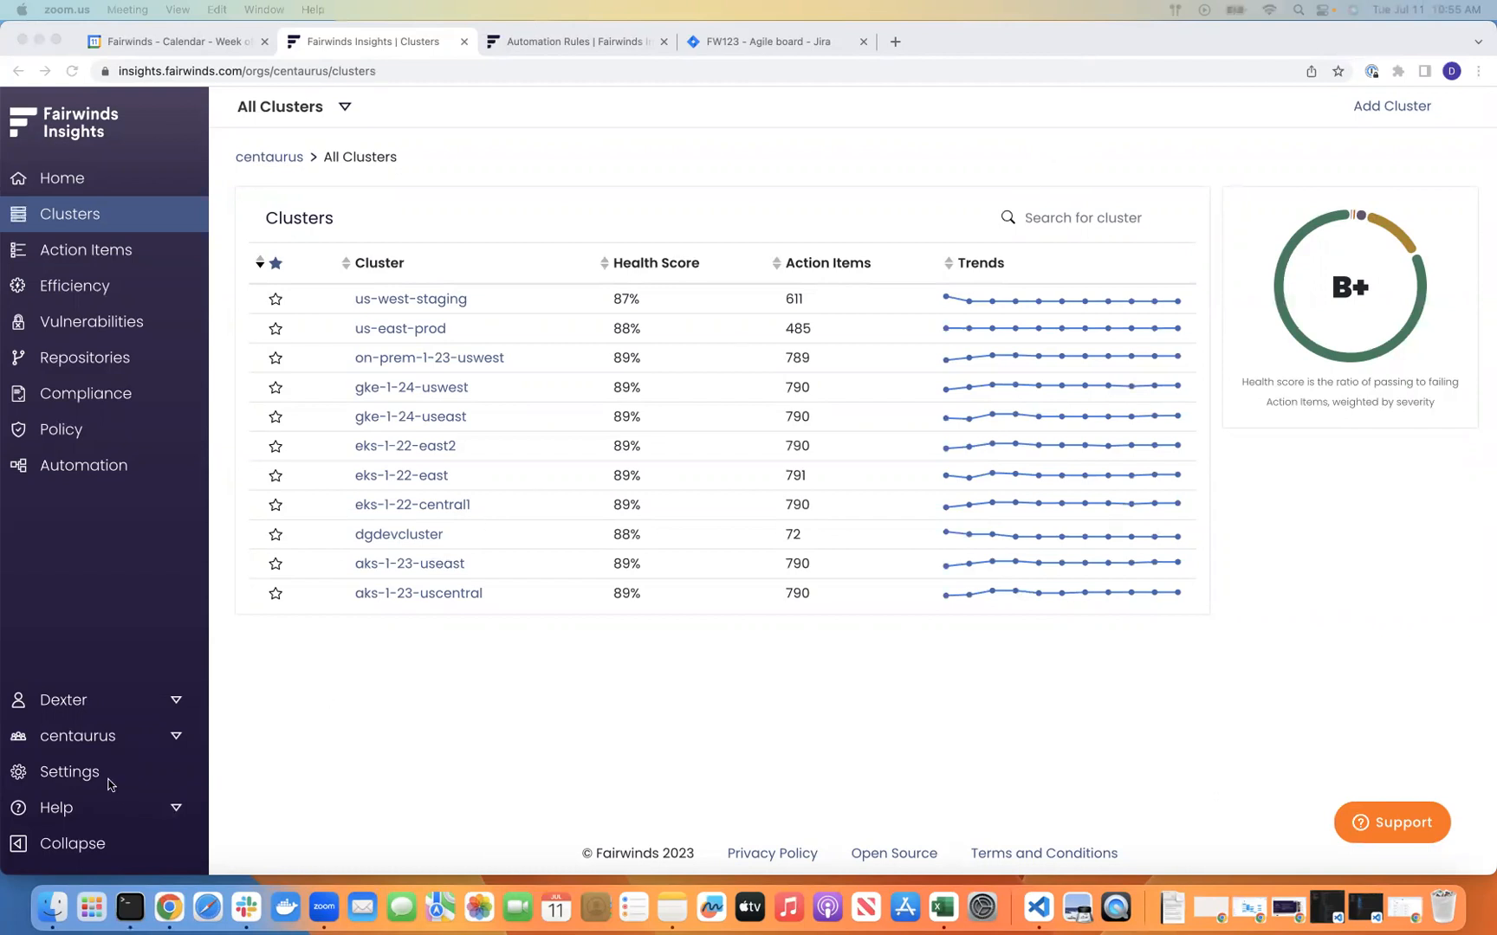
Step: Review the integrations installed for the centaurus organization in its settings
left_click(57, 772)
left_click(57, 773)
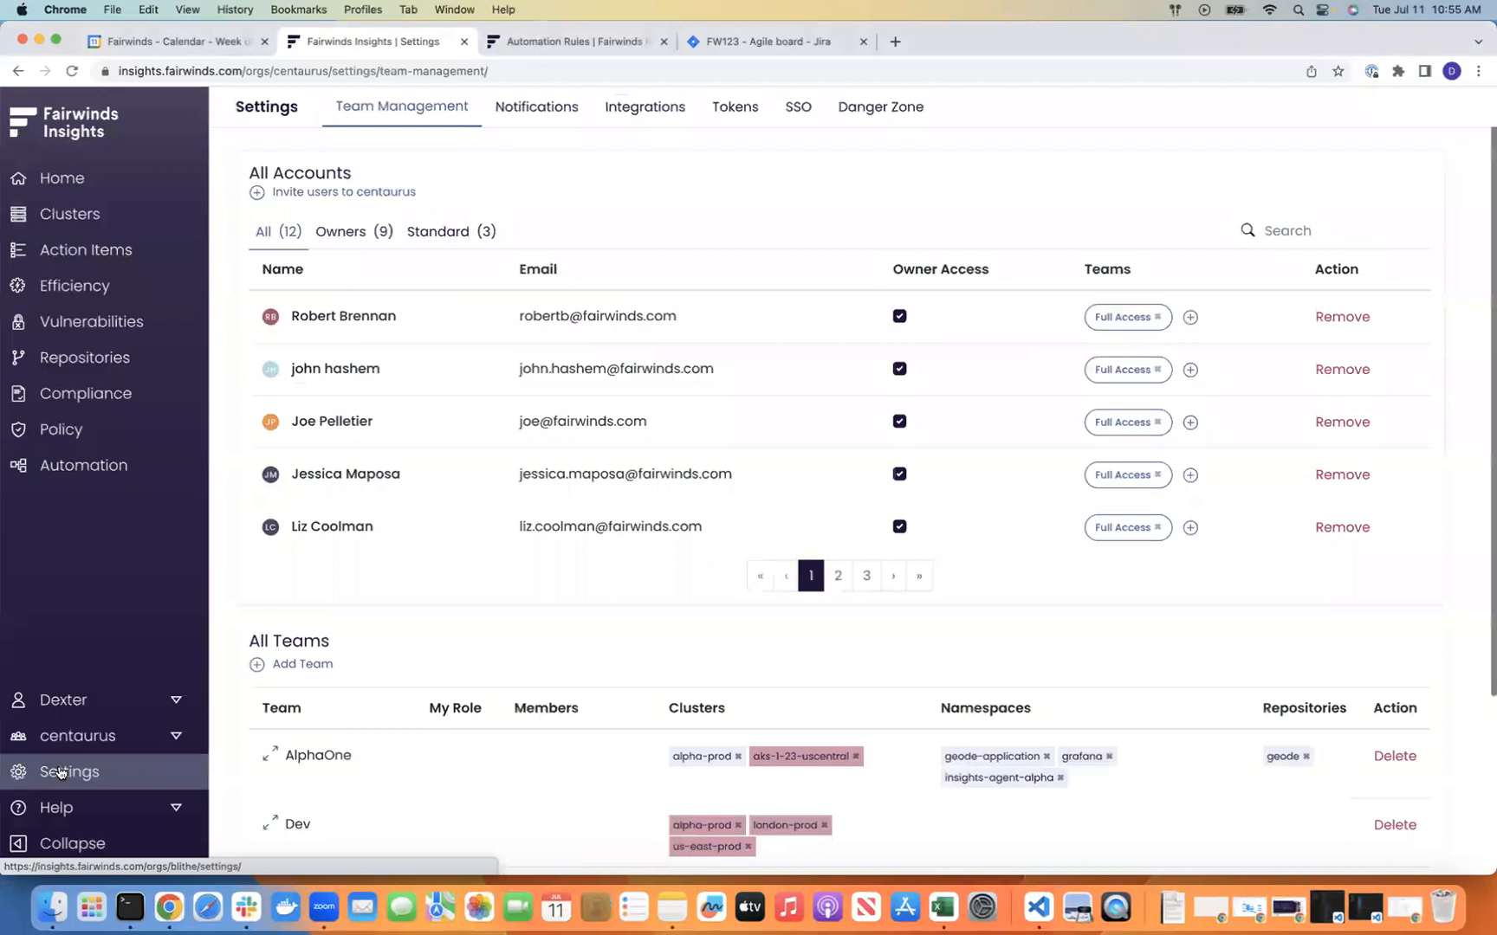
left_click(666, 112)
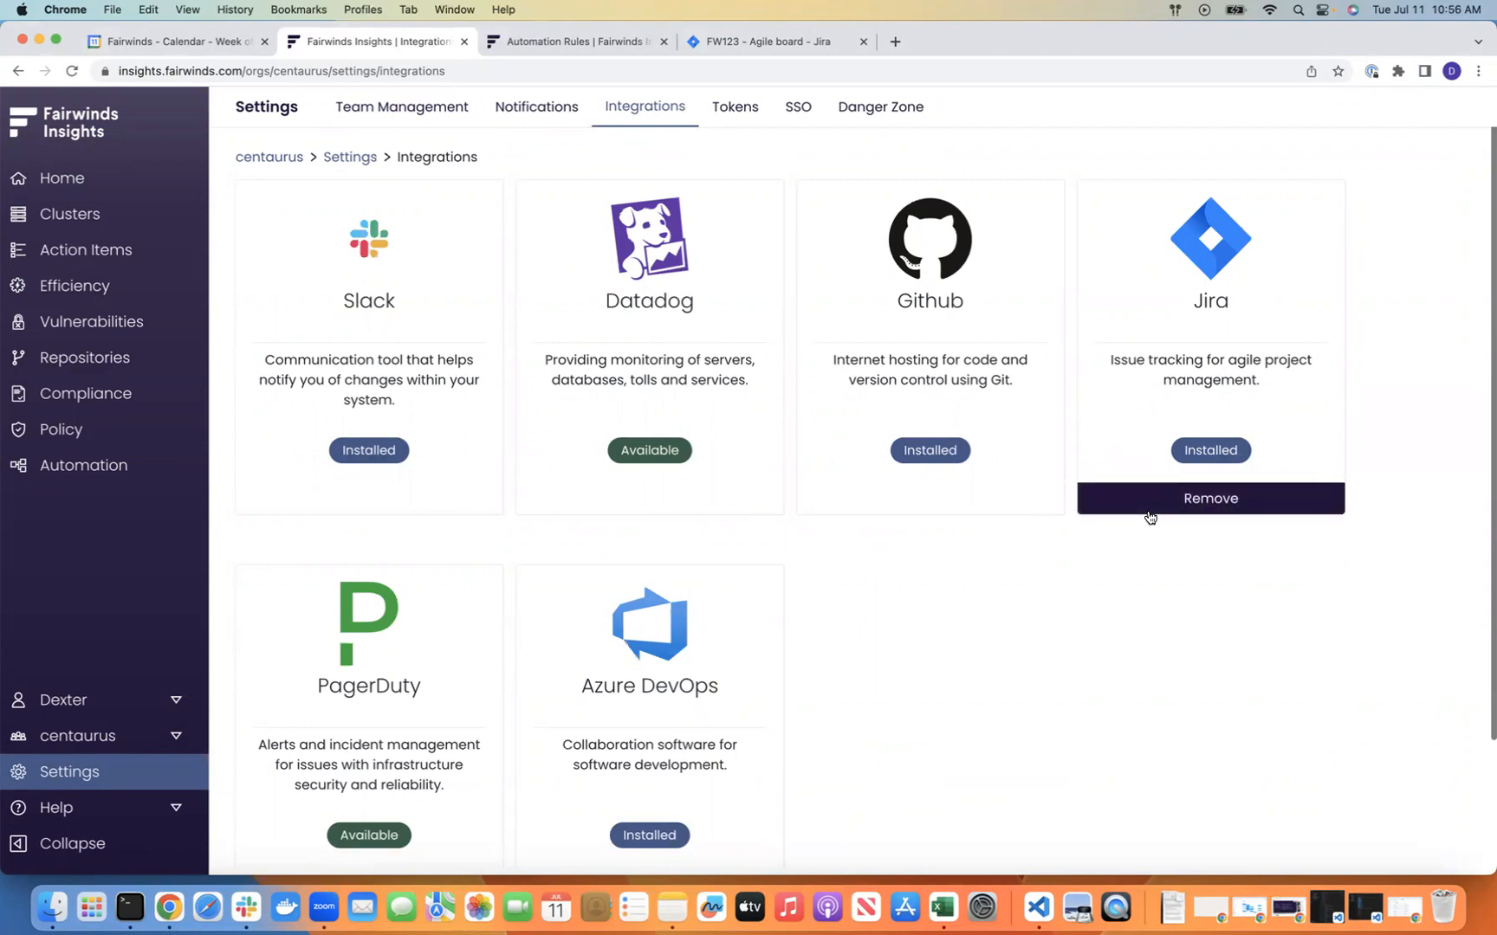
Step: View the action items overview, and read the Jira customizable fields example in the Automation Rules documentation
left_click(124, 250)
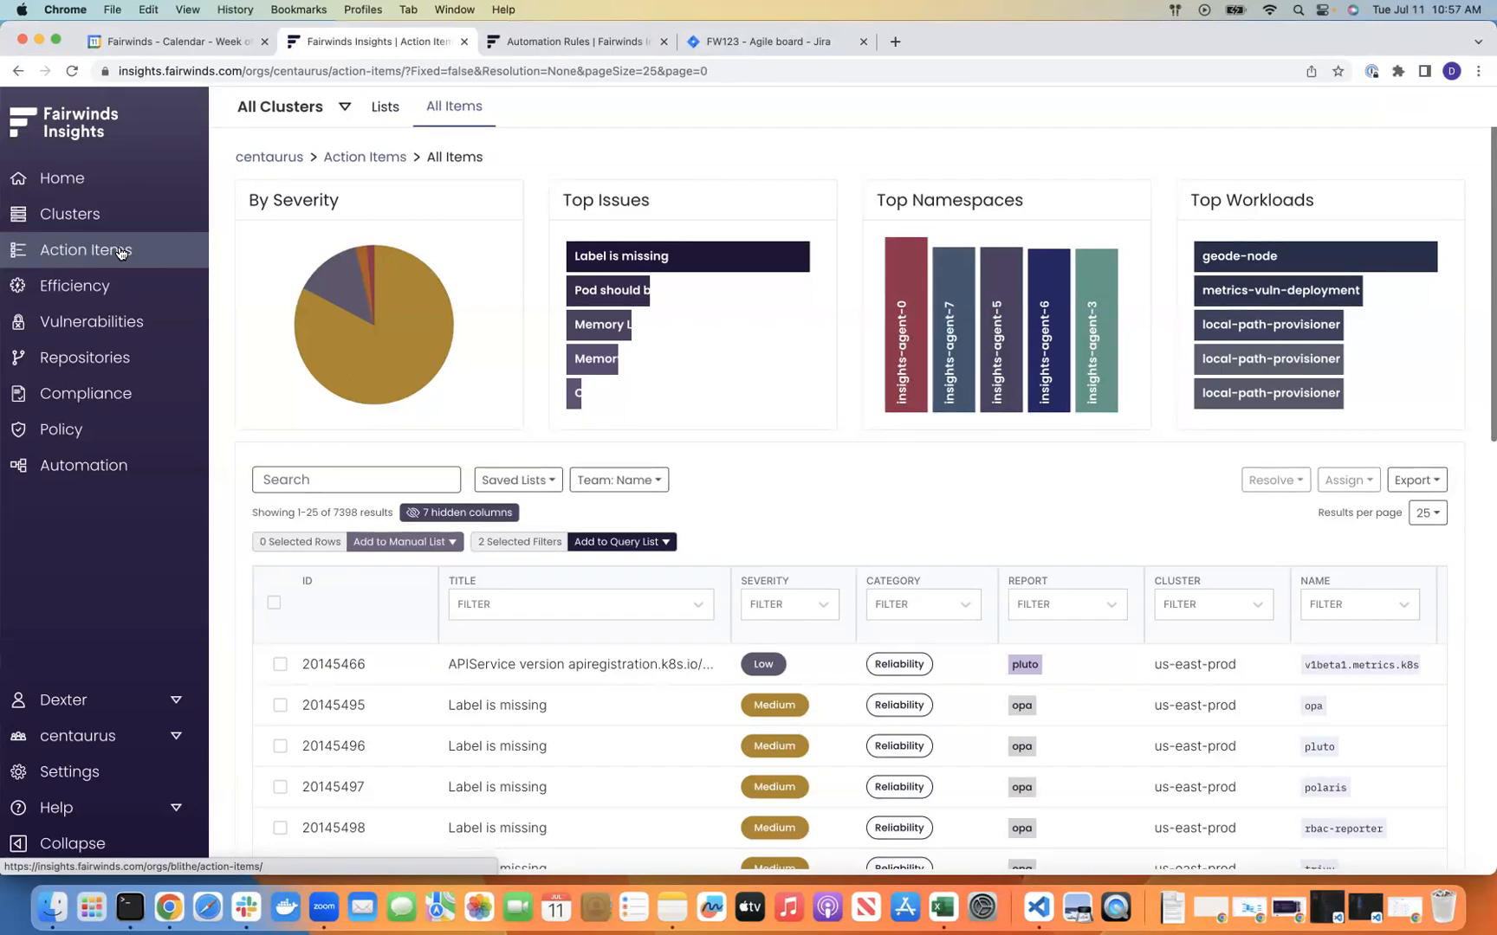
left_click(507, 44)
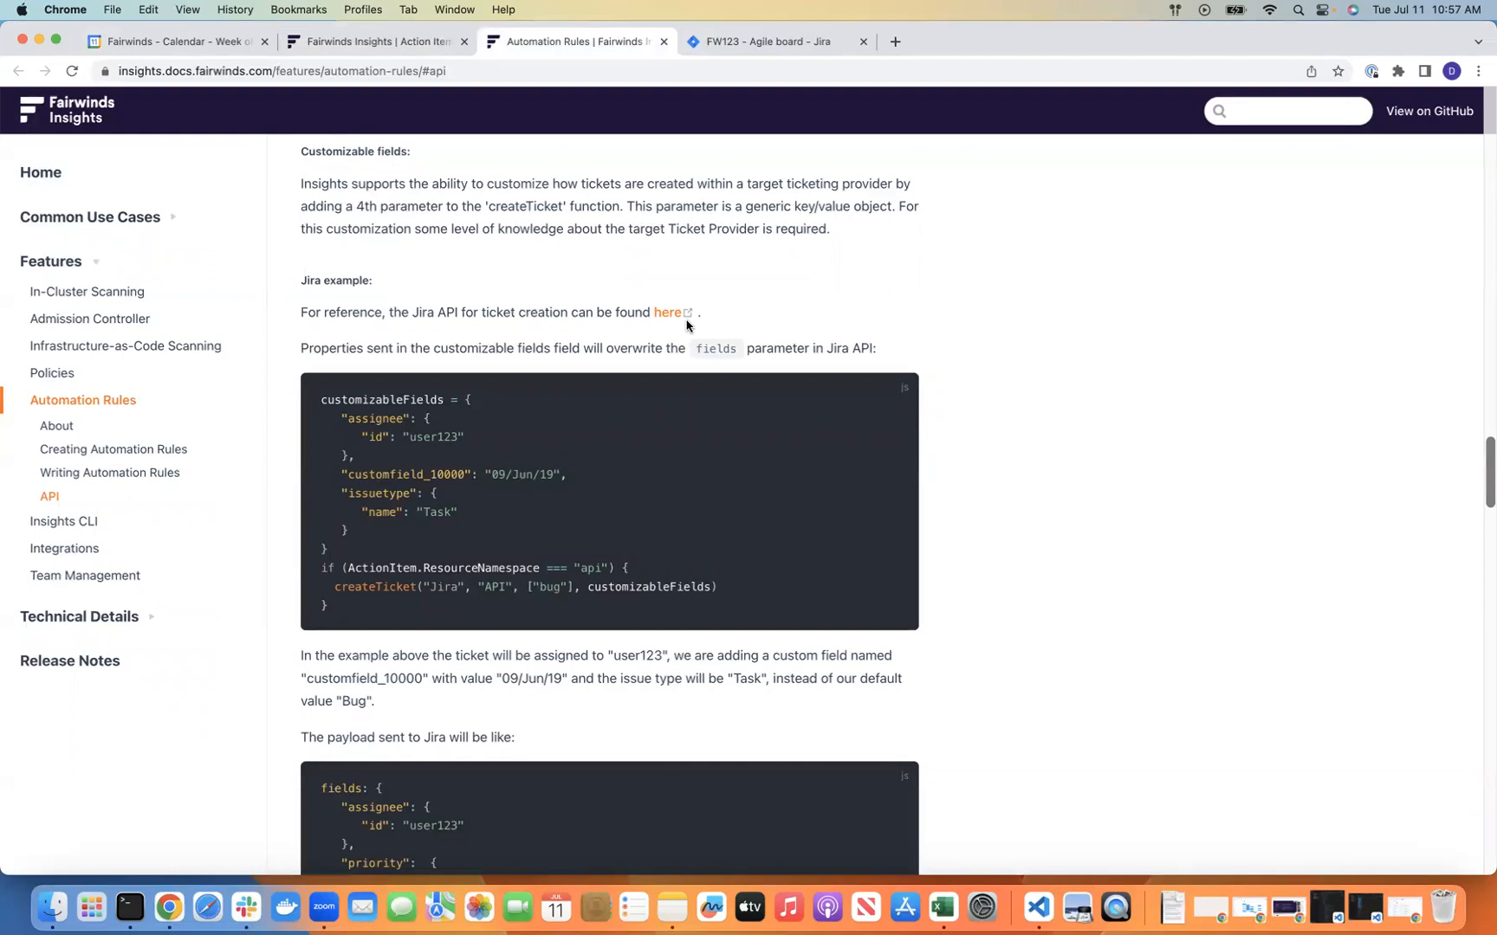
scroll(686, 323, "down", 1)
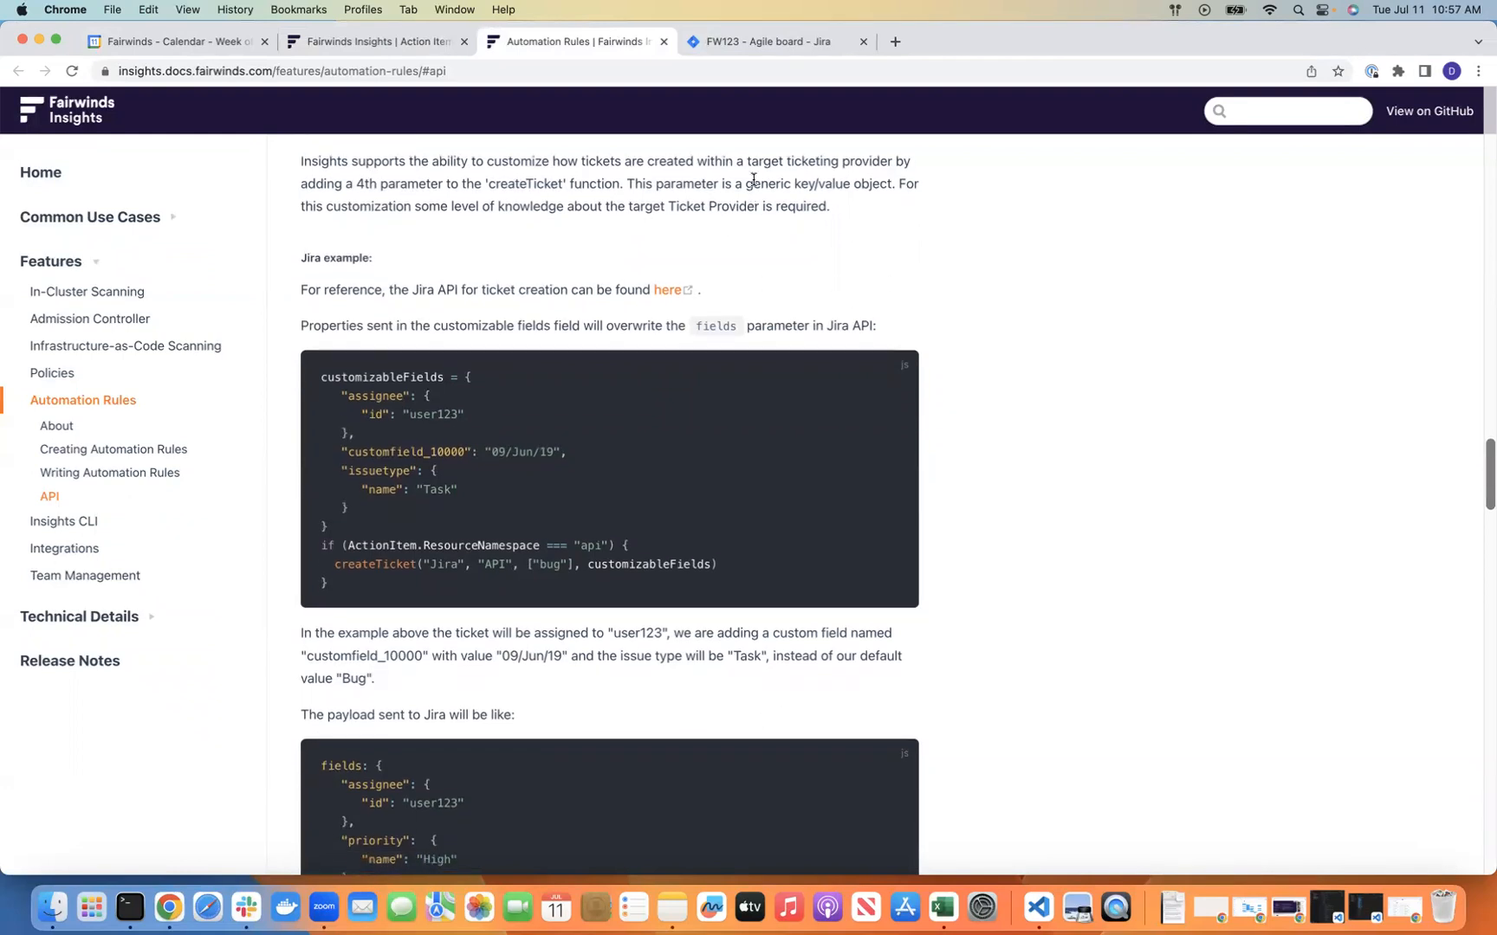
Step: Switch to Jira, filter the FW123 backlog by the security-hardening epic and examine issue FW123-43 with its parent key
left_click(821, 45)
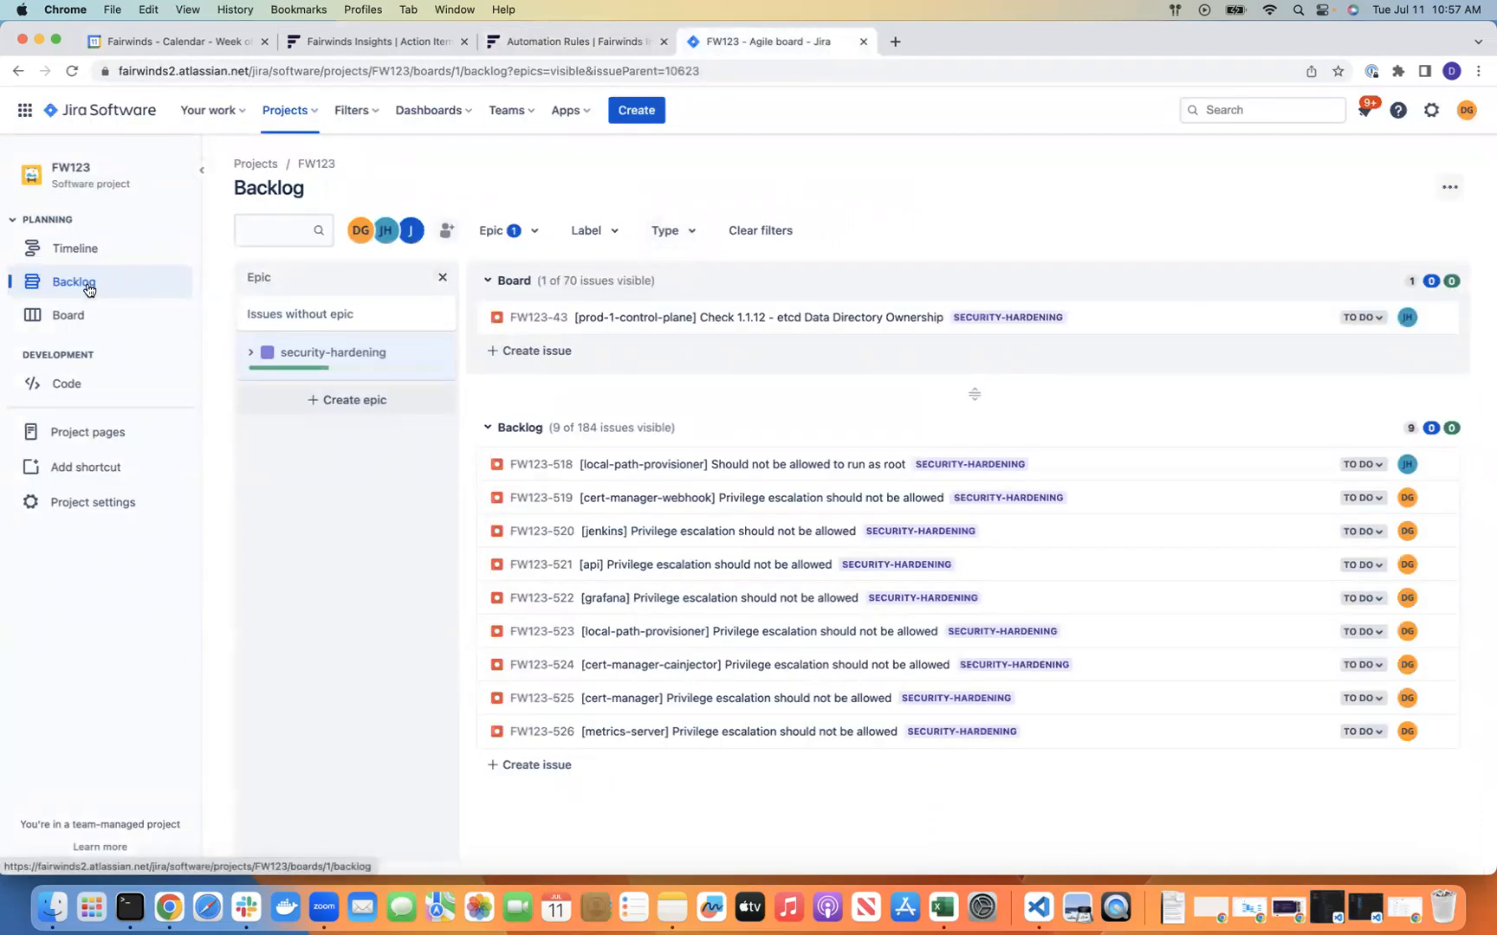
left_click(81, 315)
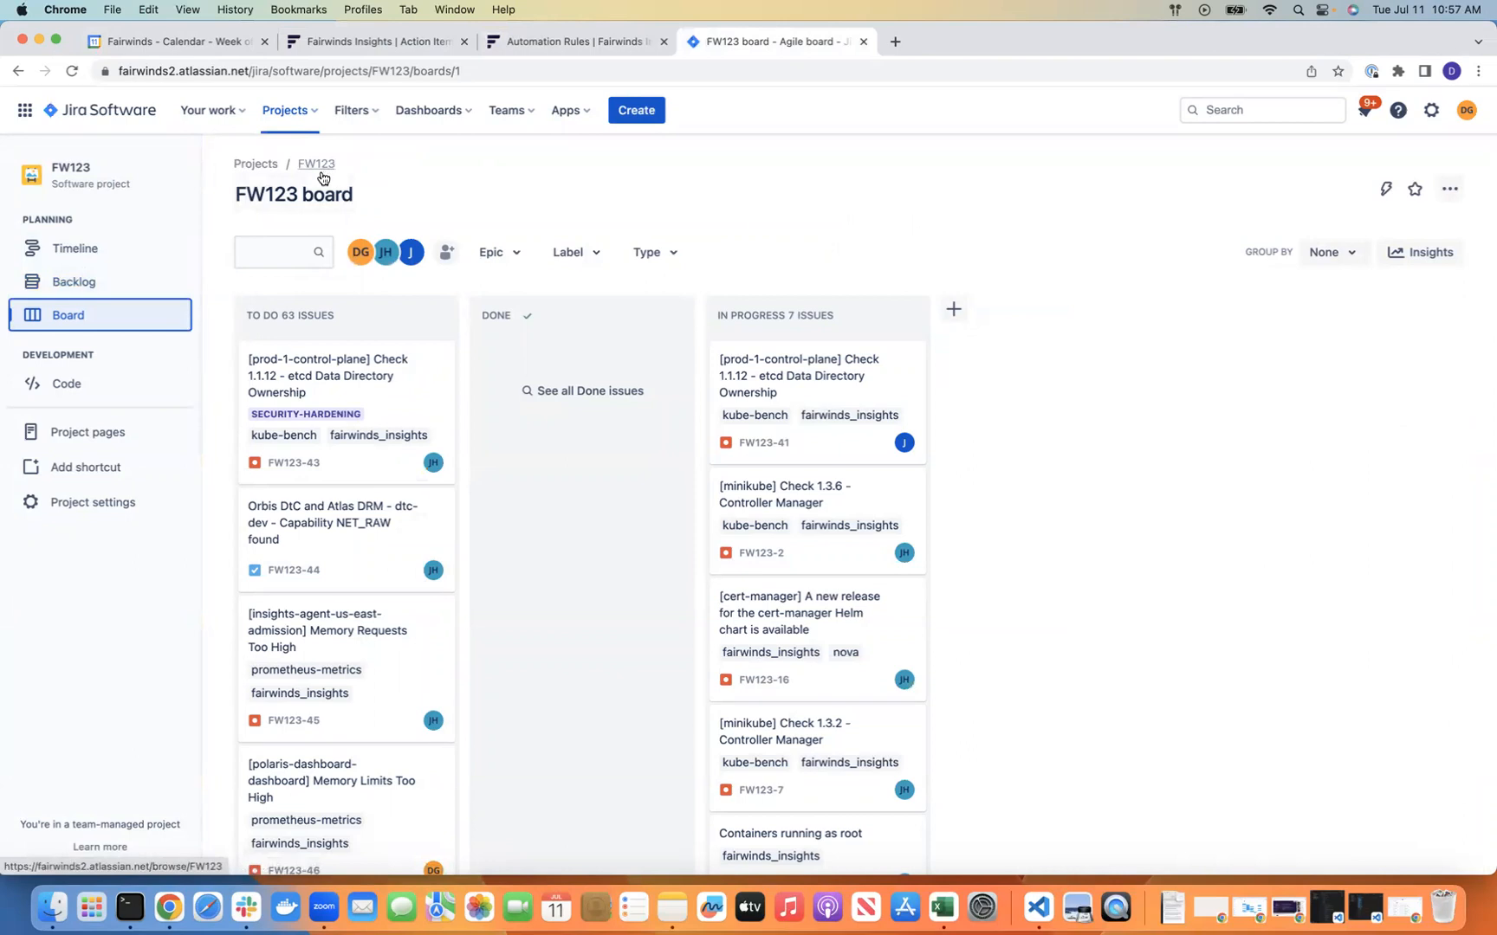
left_click(93, 286)
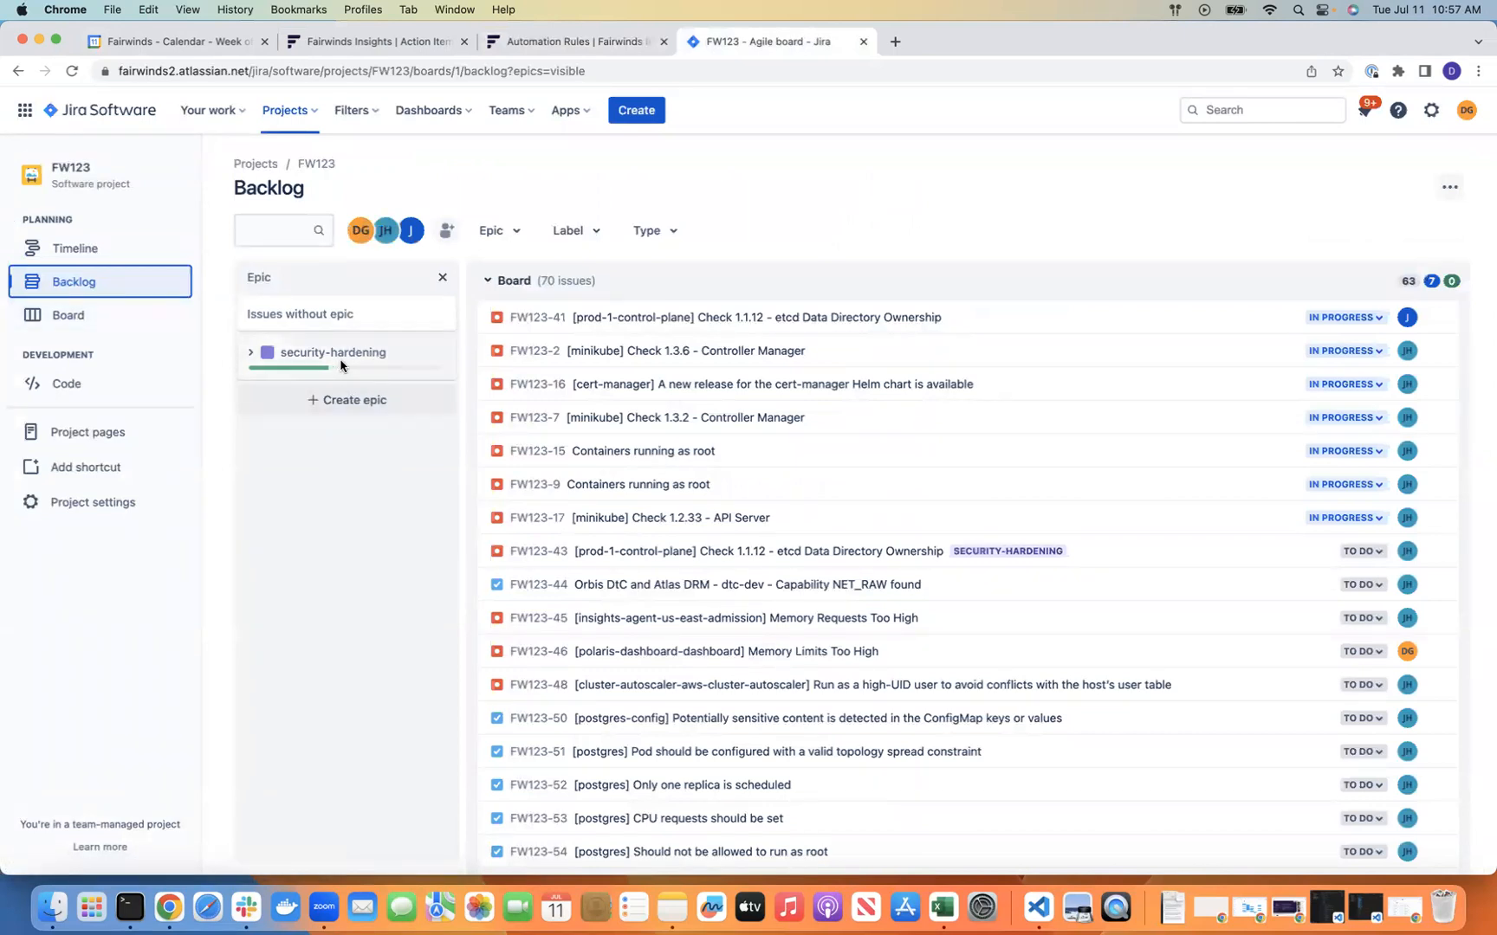
left_click(359, 355)
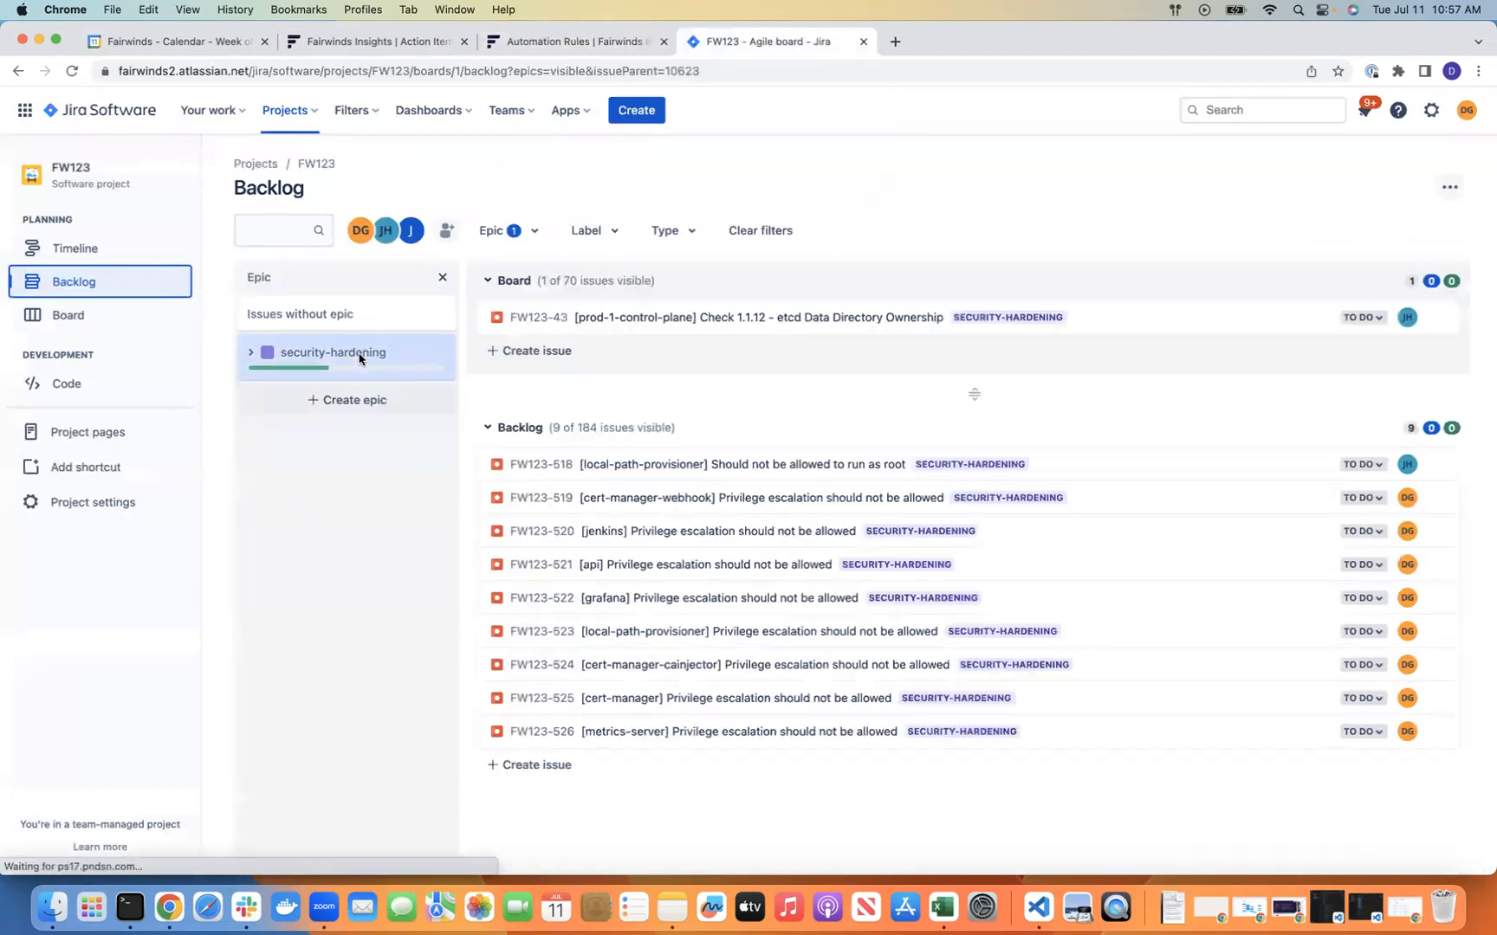
left_click(719, 314)
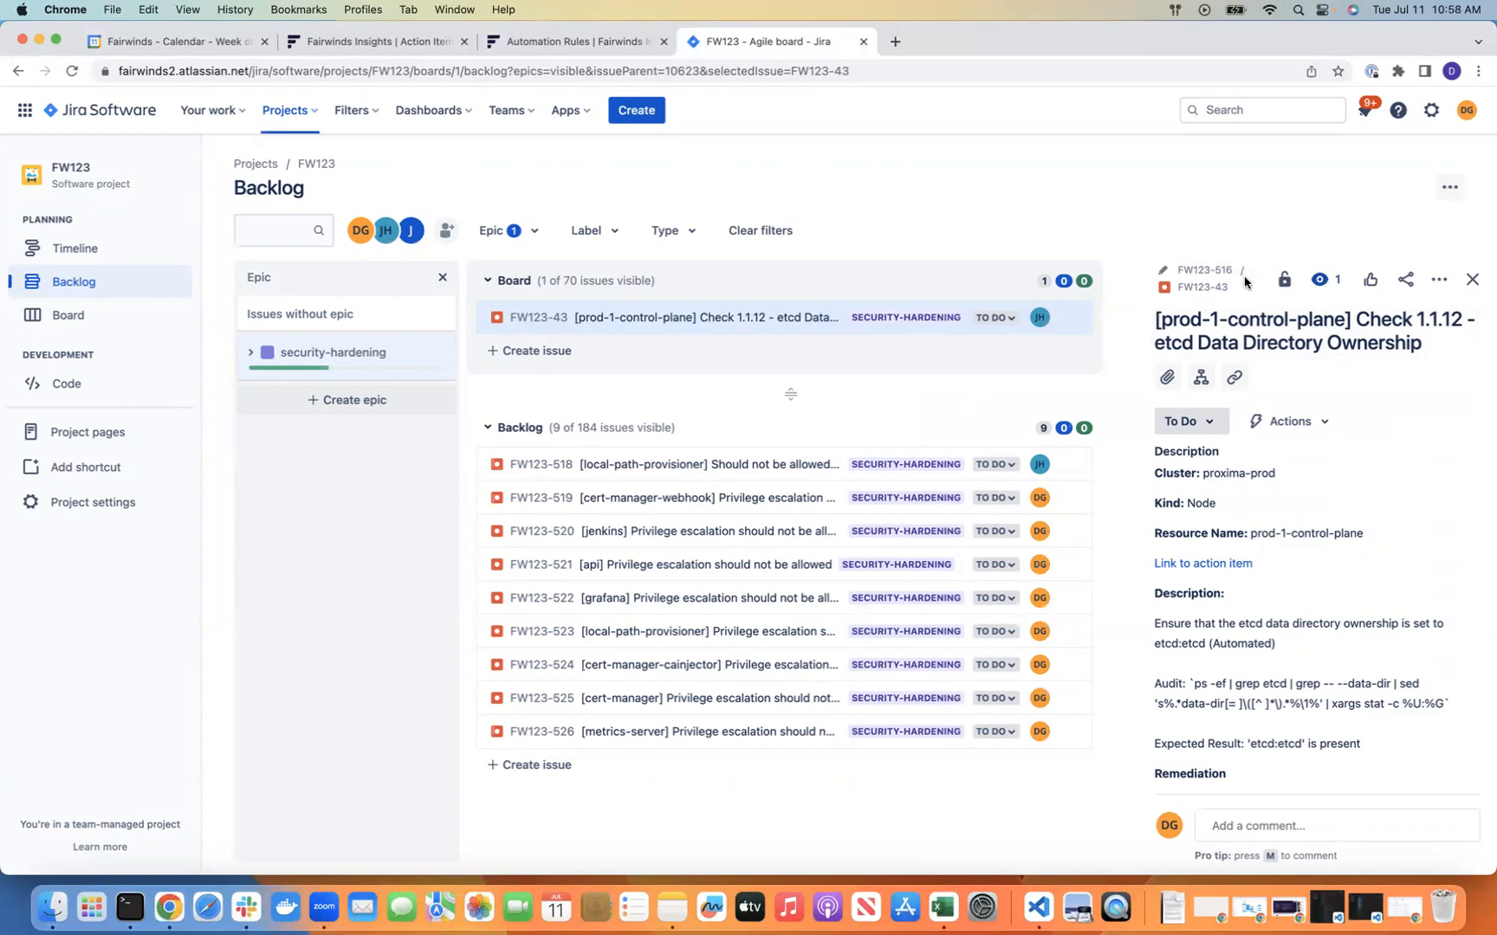
scroll(1245, 282, "down", 1)
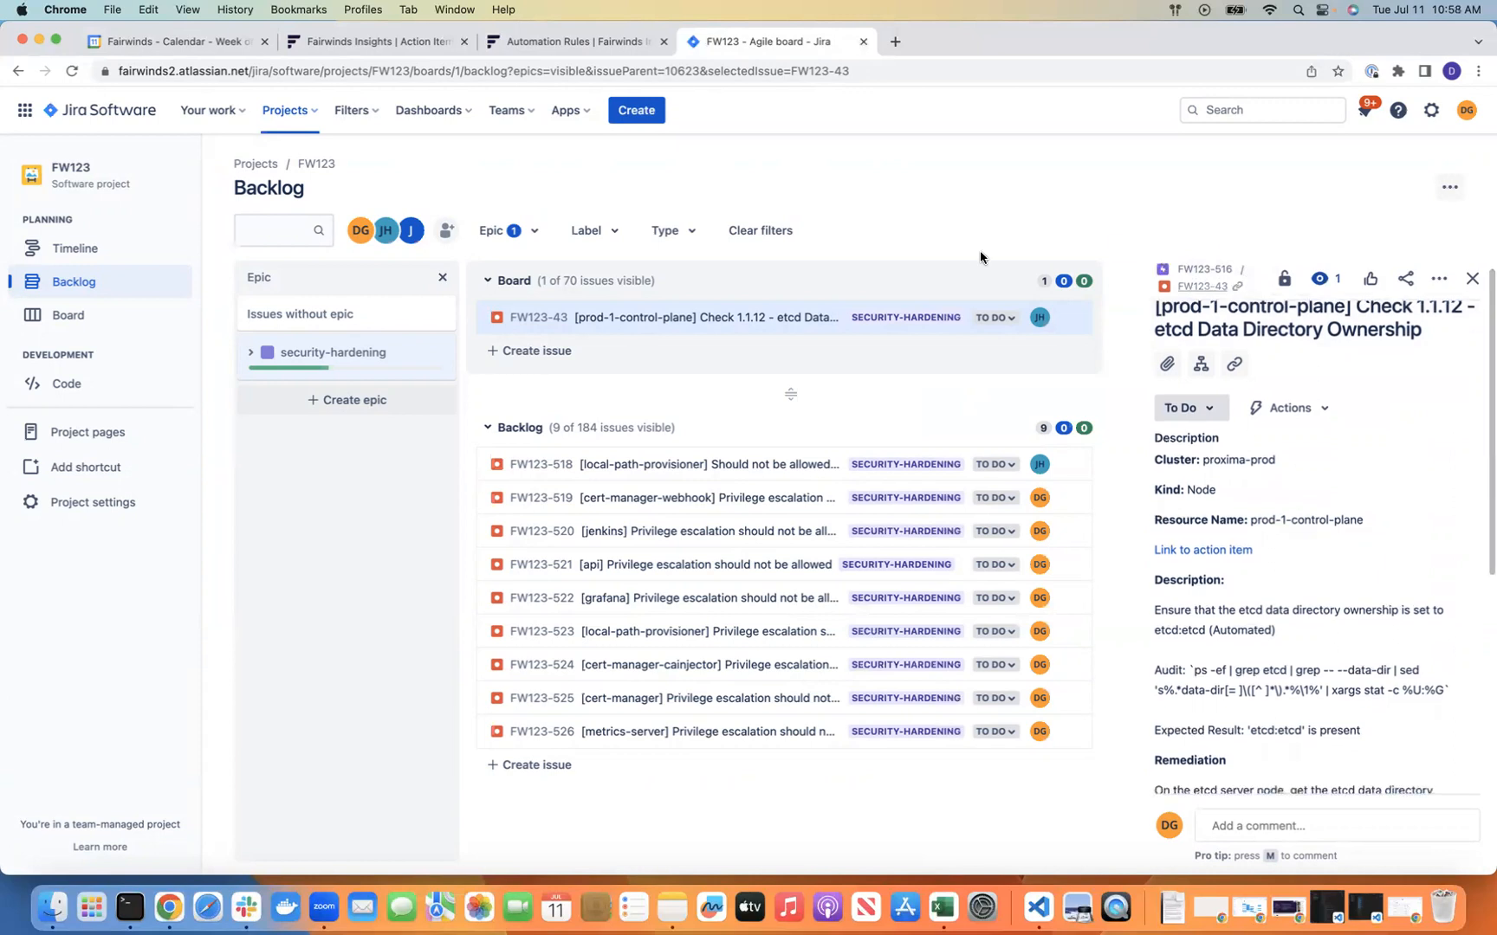
Step: Switch back to Fairwinds Insights and filter the action items to the Security category with critical severity
left_click(410, 43)
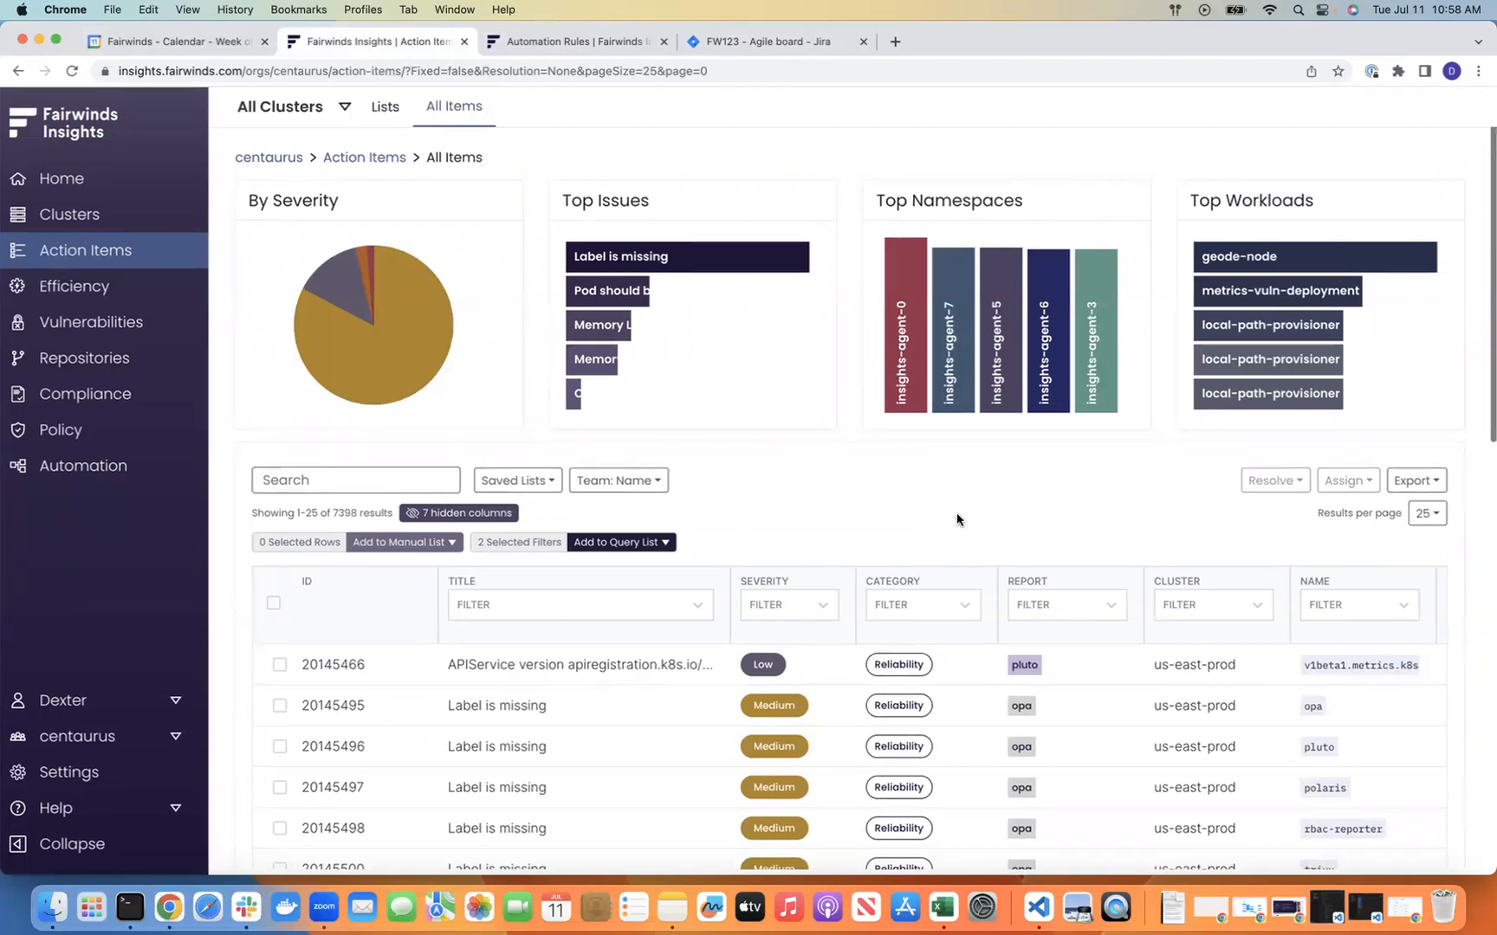
scroll(953, 519, "down", 1)
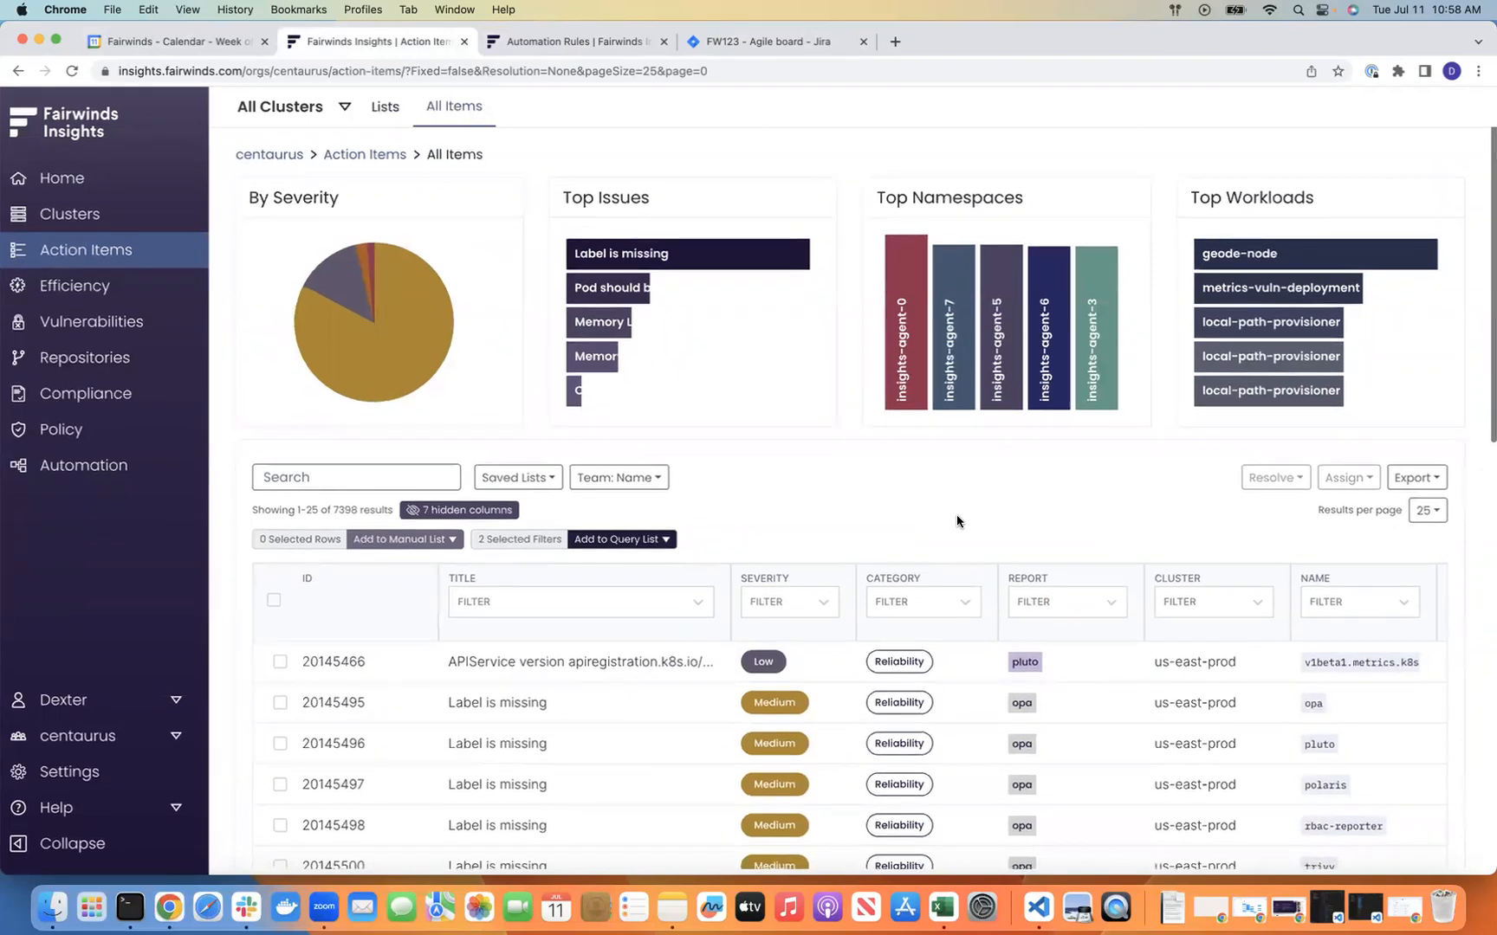
left_click(1088, 606)
left_click(925, 599)
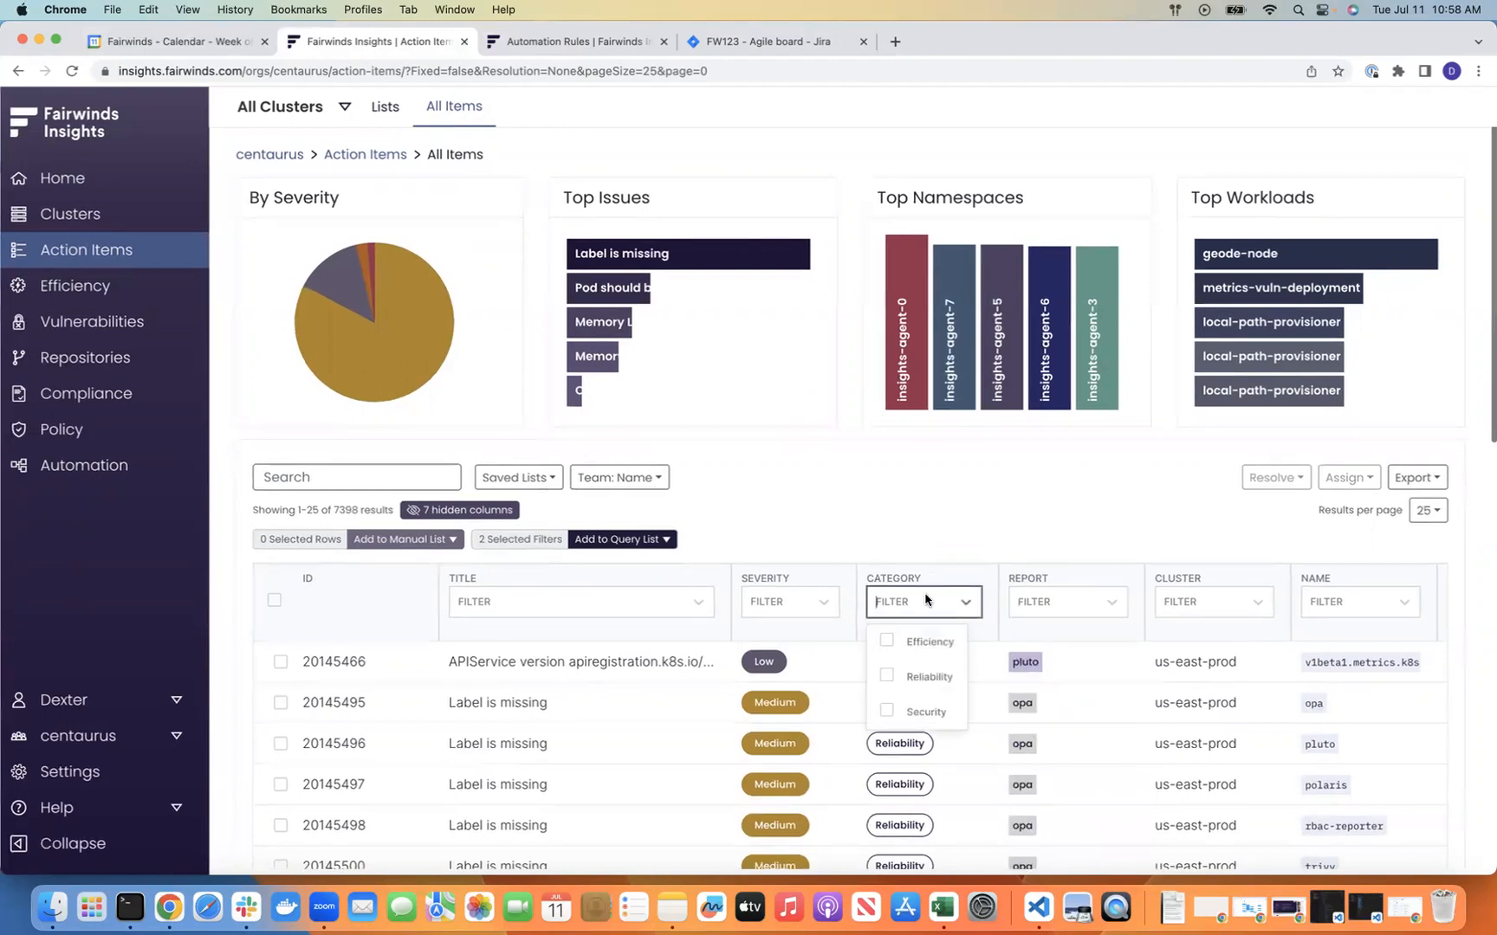
left_click(917, 712)
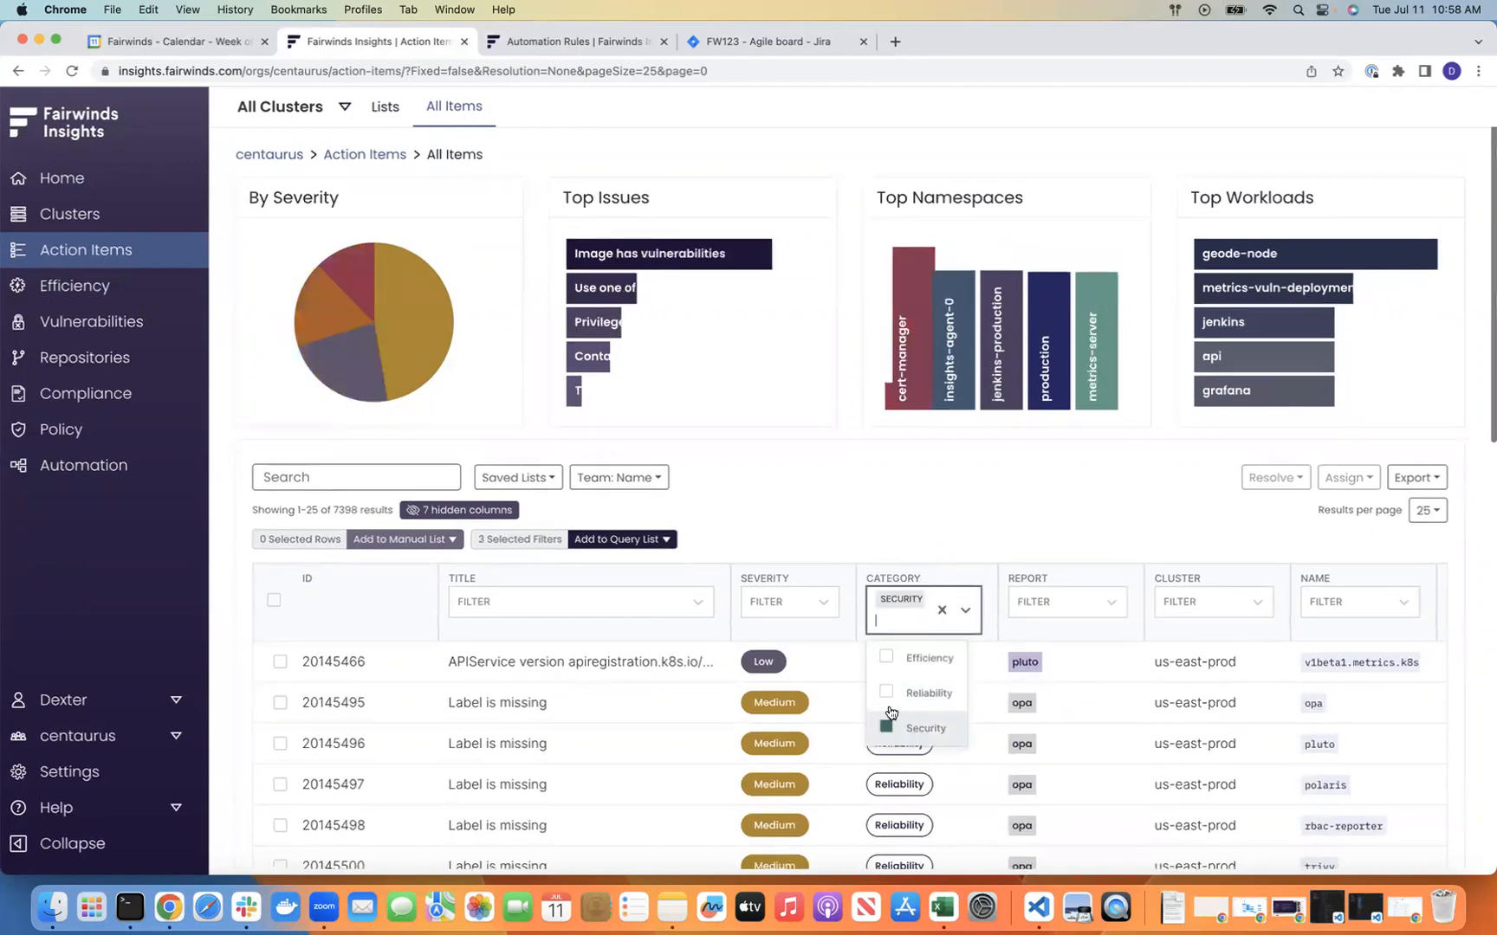
left_click(360, 290)
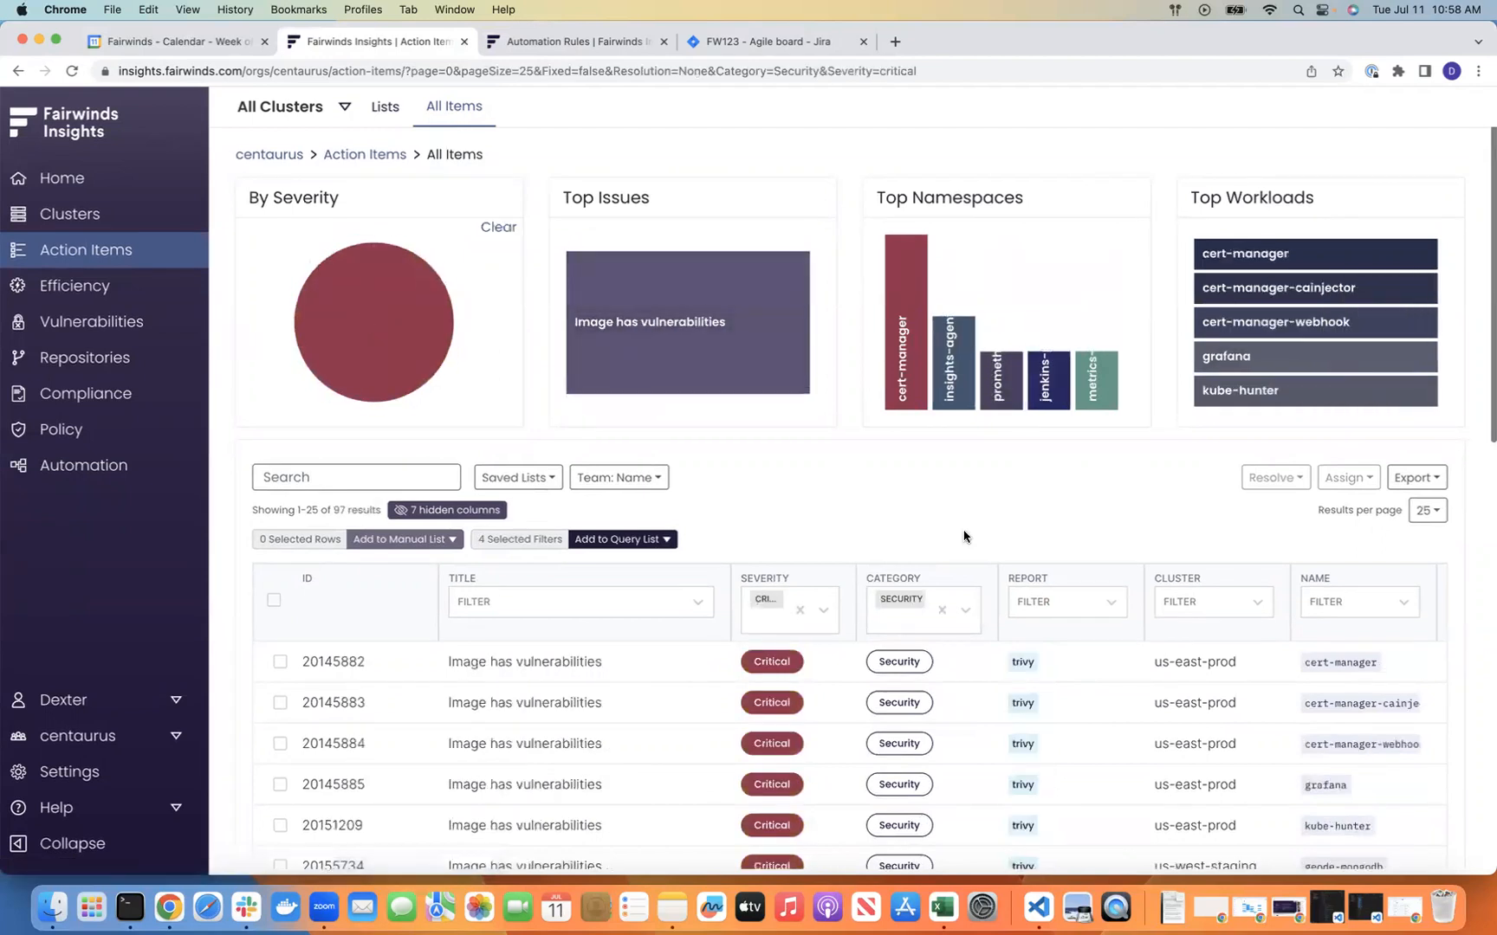
Step: Start a new ticket from the cert-manager-webhook "Image has vulnerabilities" action item
scroll(965, 532, "down", 1)
left_click(587, 722)
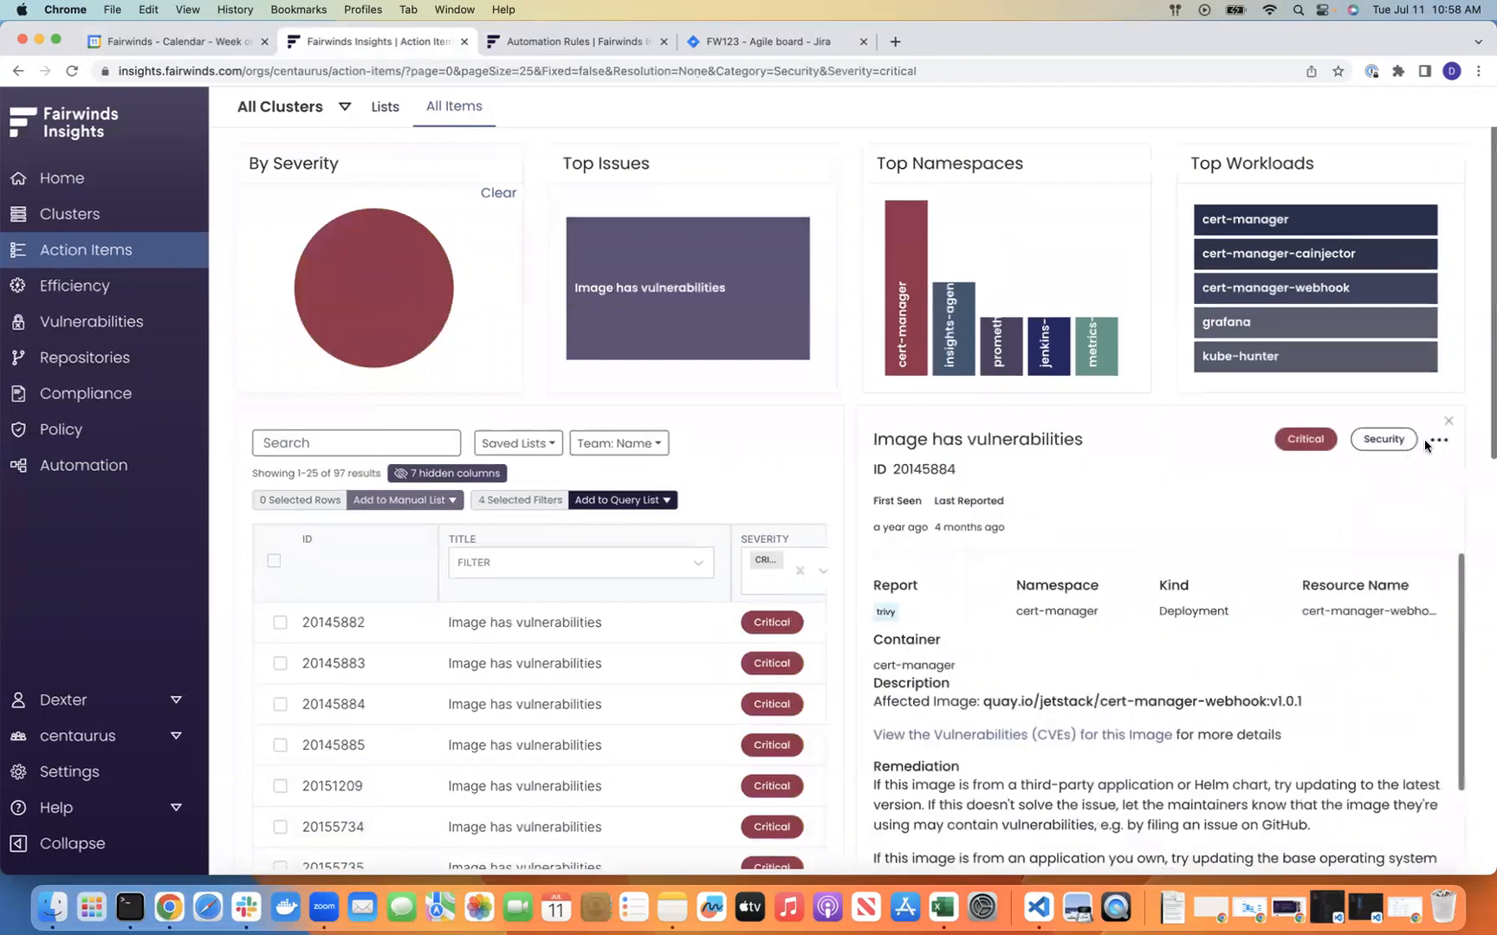
left_click(1438, 440)
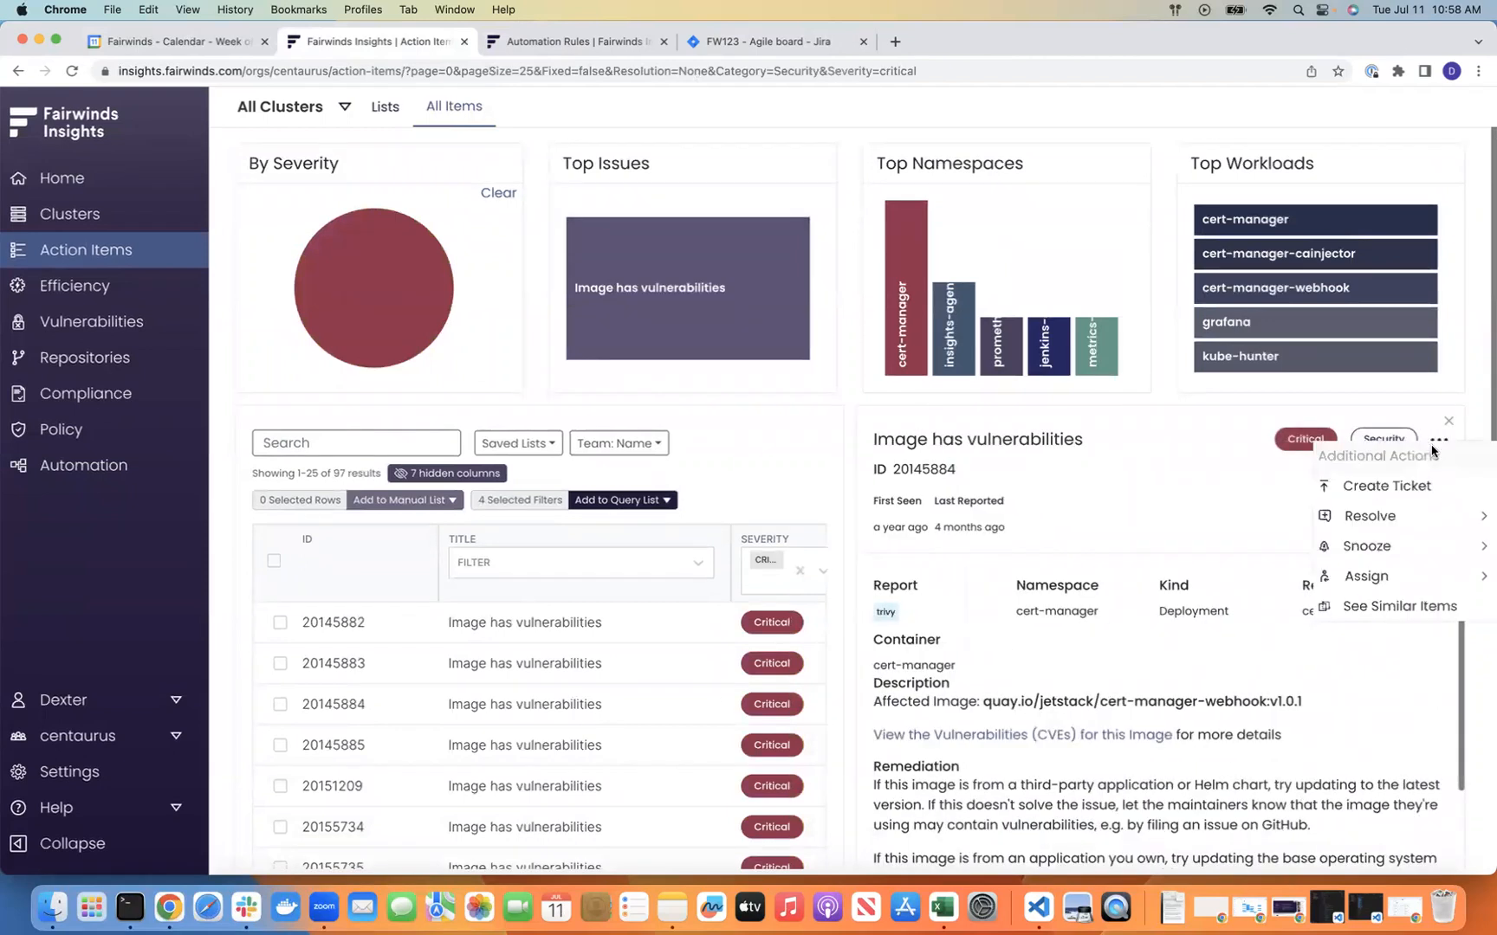
left_click(1404, 491)
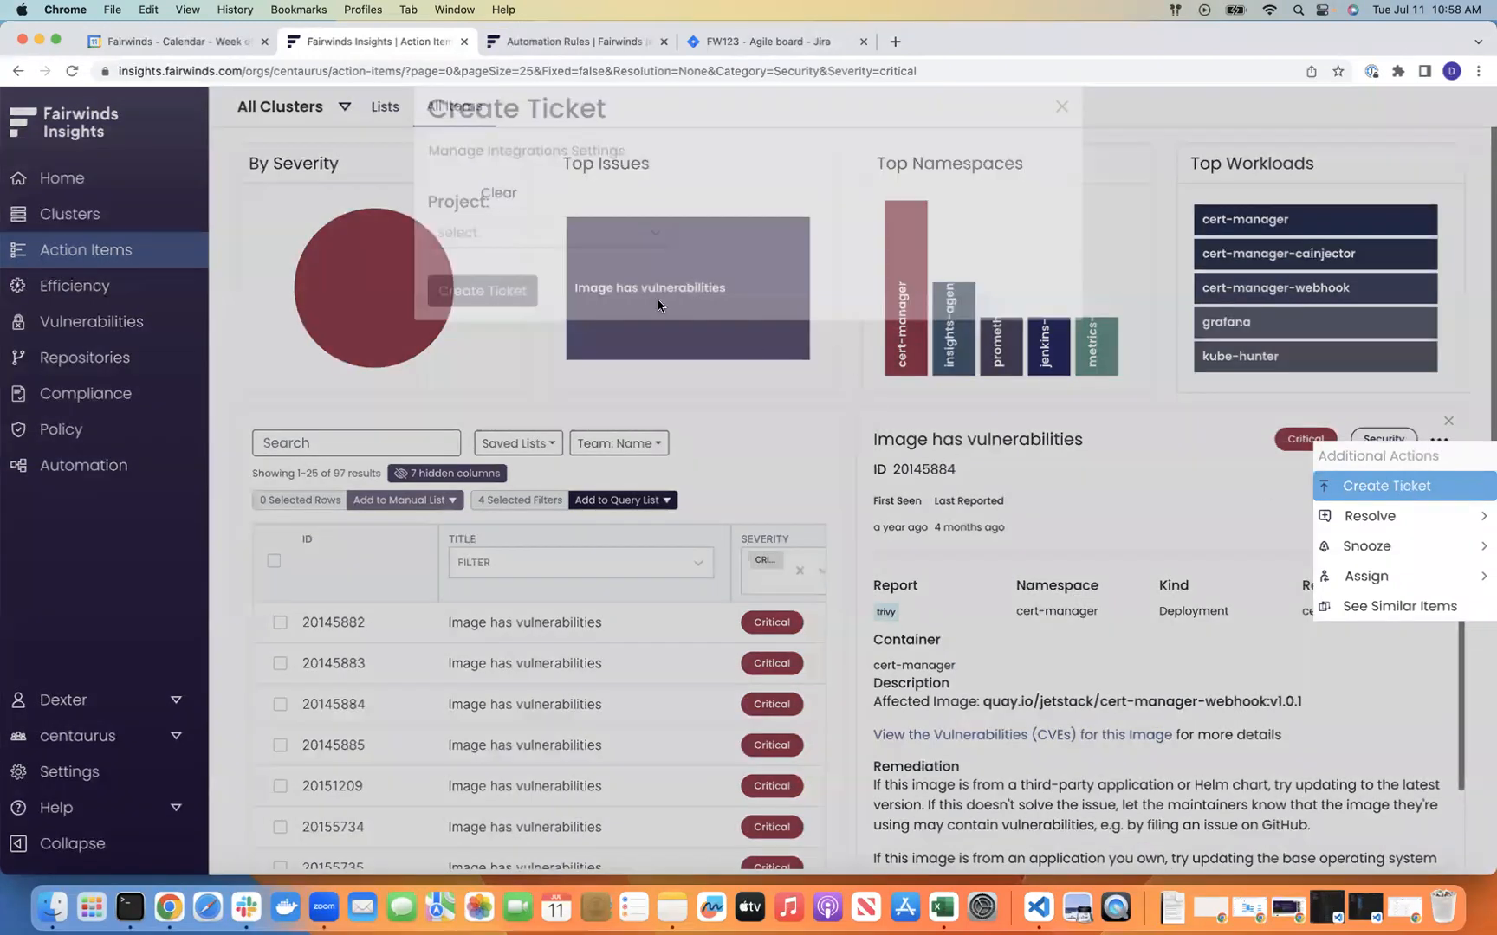
Step: Choose "FW123 - Jira" as the ticket's project
left_click(657, 272)
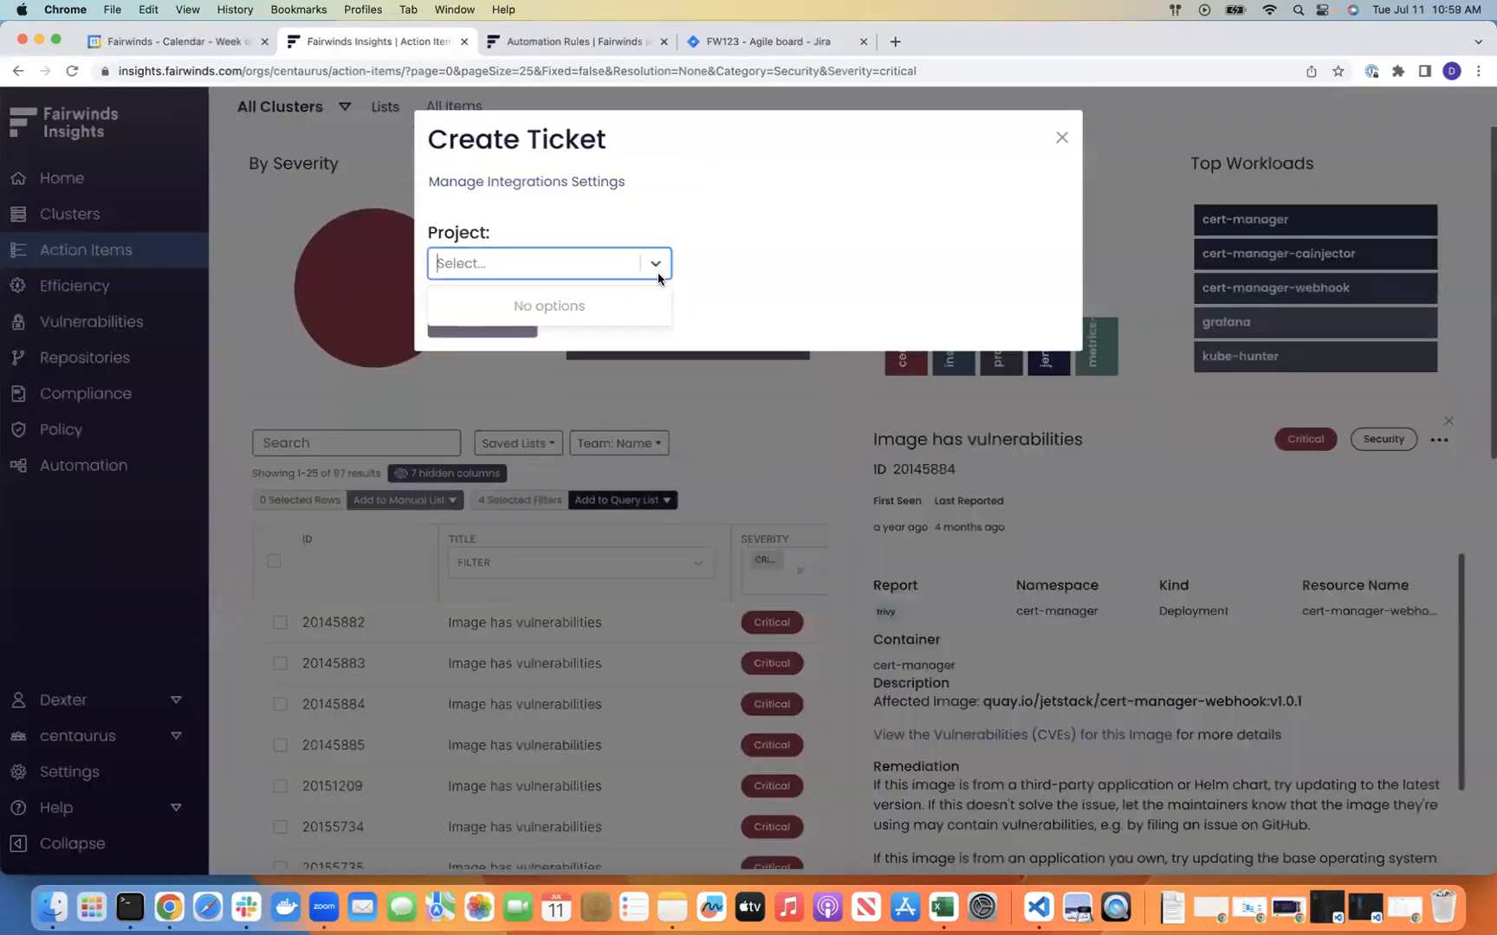
left_click(621, 267)
left_click(655, 265)
left_click(656, 267)
left_click(640, 267)
left_click(656, 263)
left_click(657, 264)
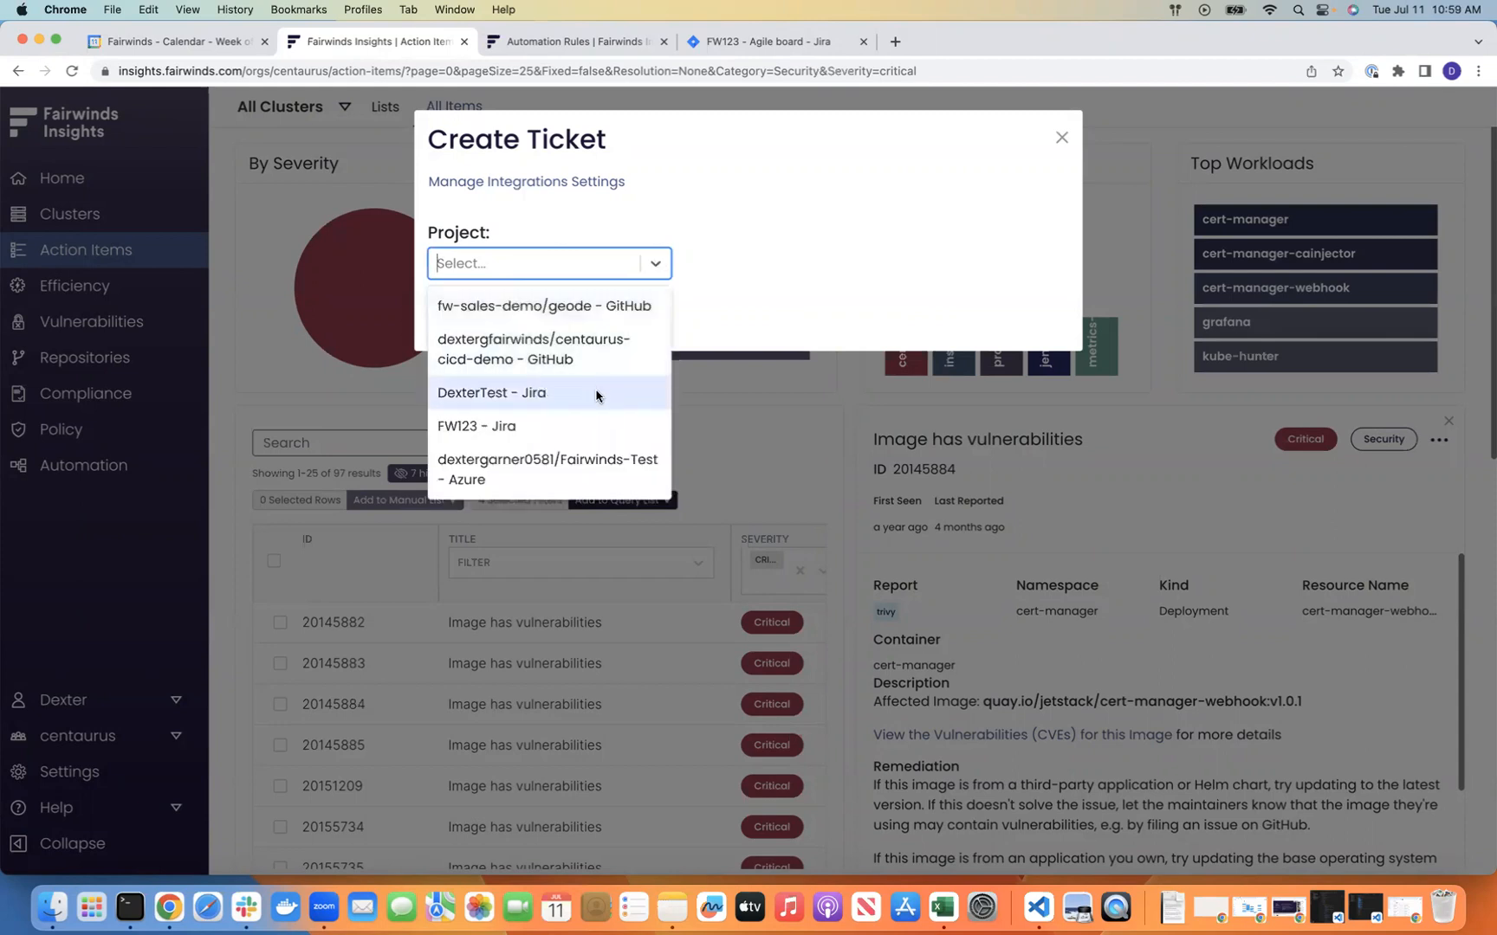
left_click(494, 434)
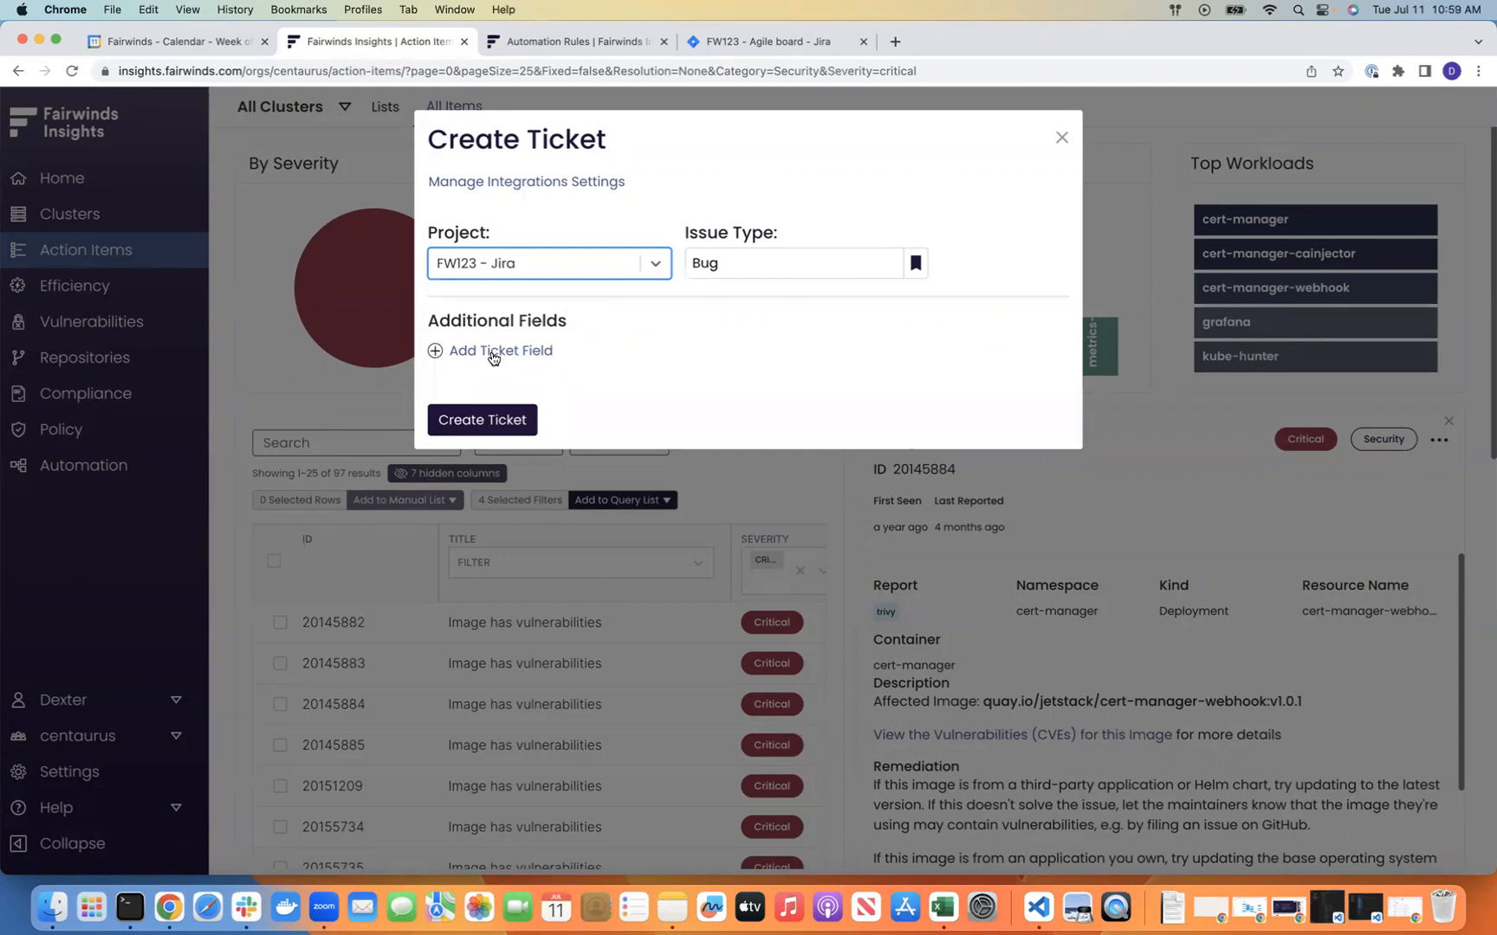
Step: Add two additional ticket fields and fill the first as "assignee" with a JSON "id" value holding the assignee's Jira account ID
left_click(493, 357)
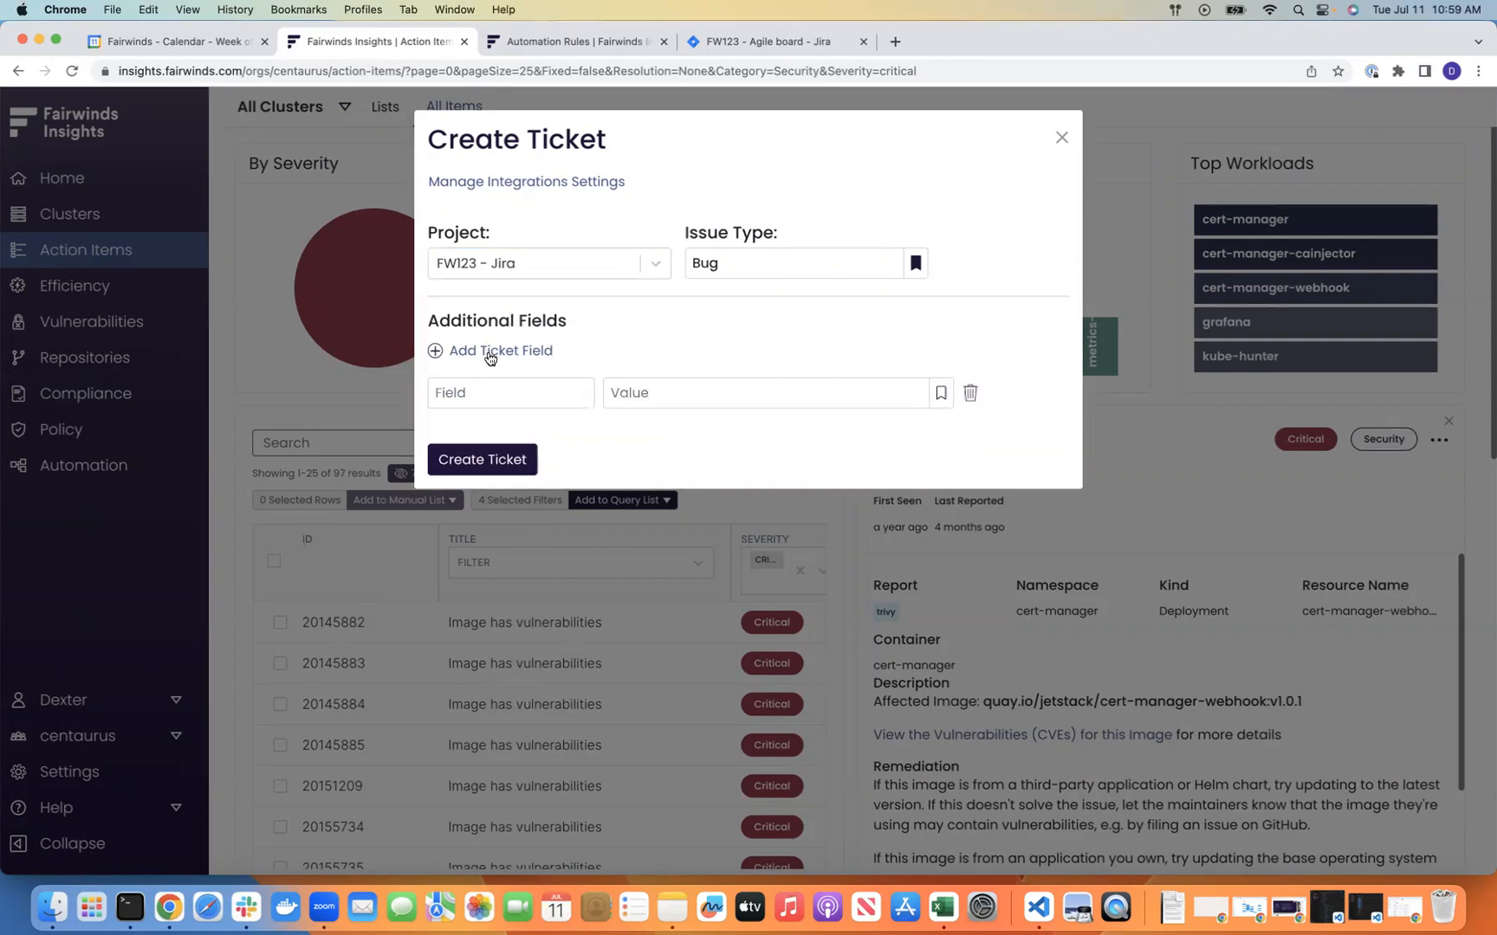
left_click(489, 355)
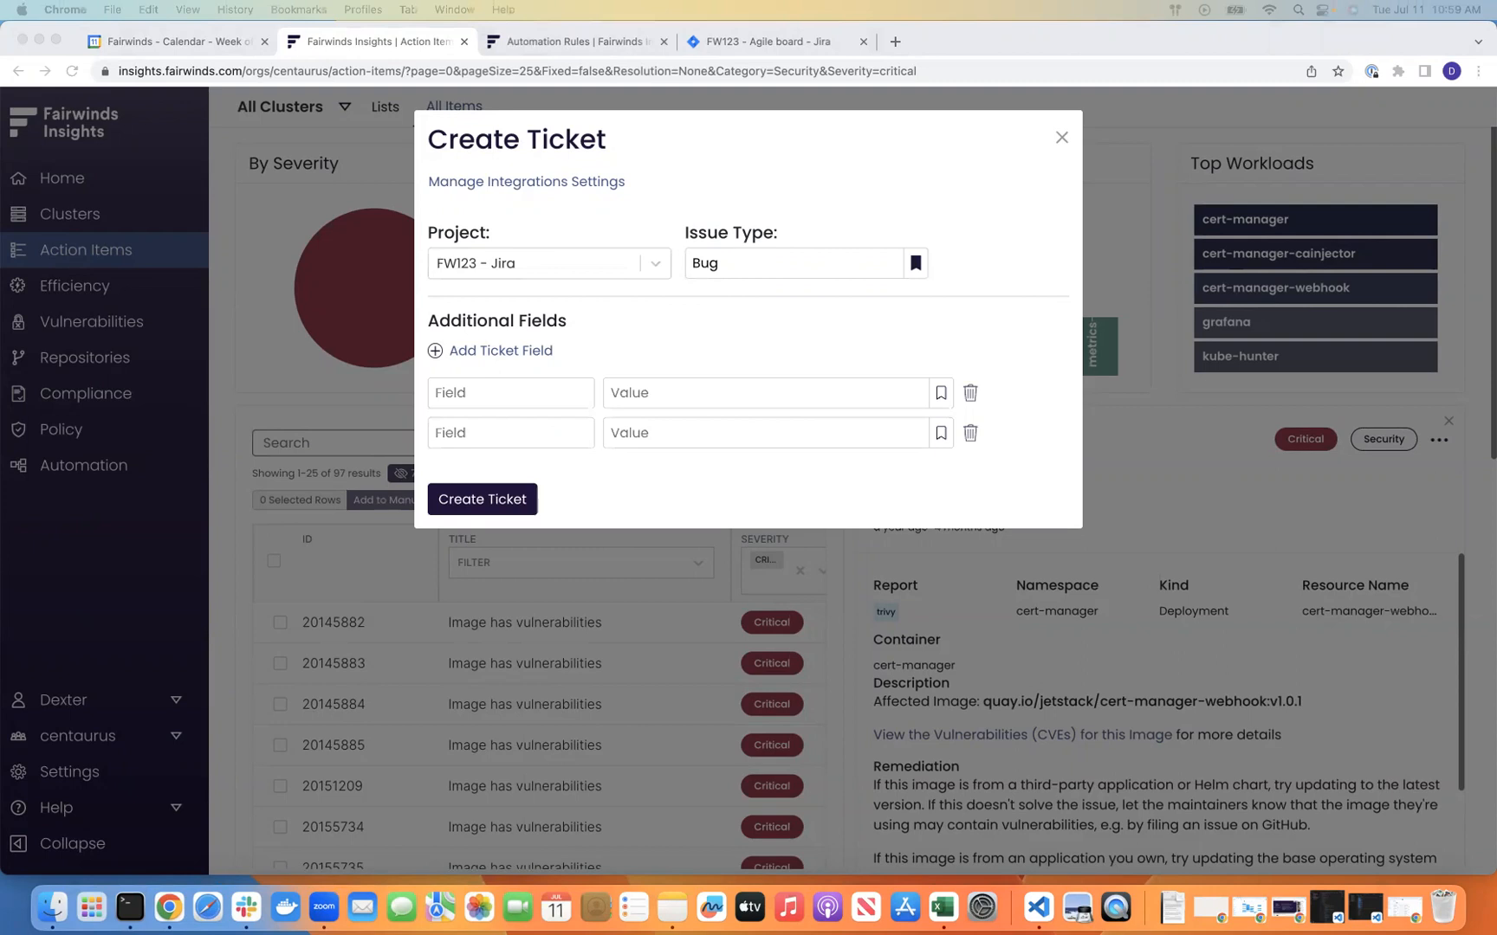
left_click(558, 399)
type("a")
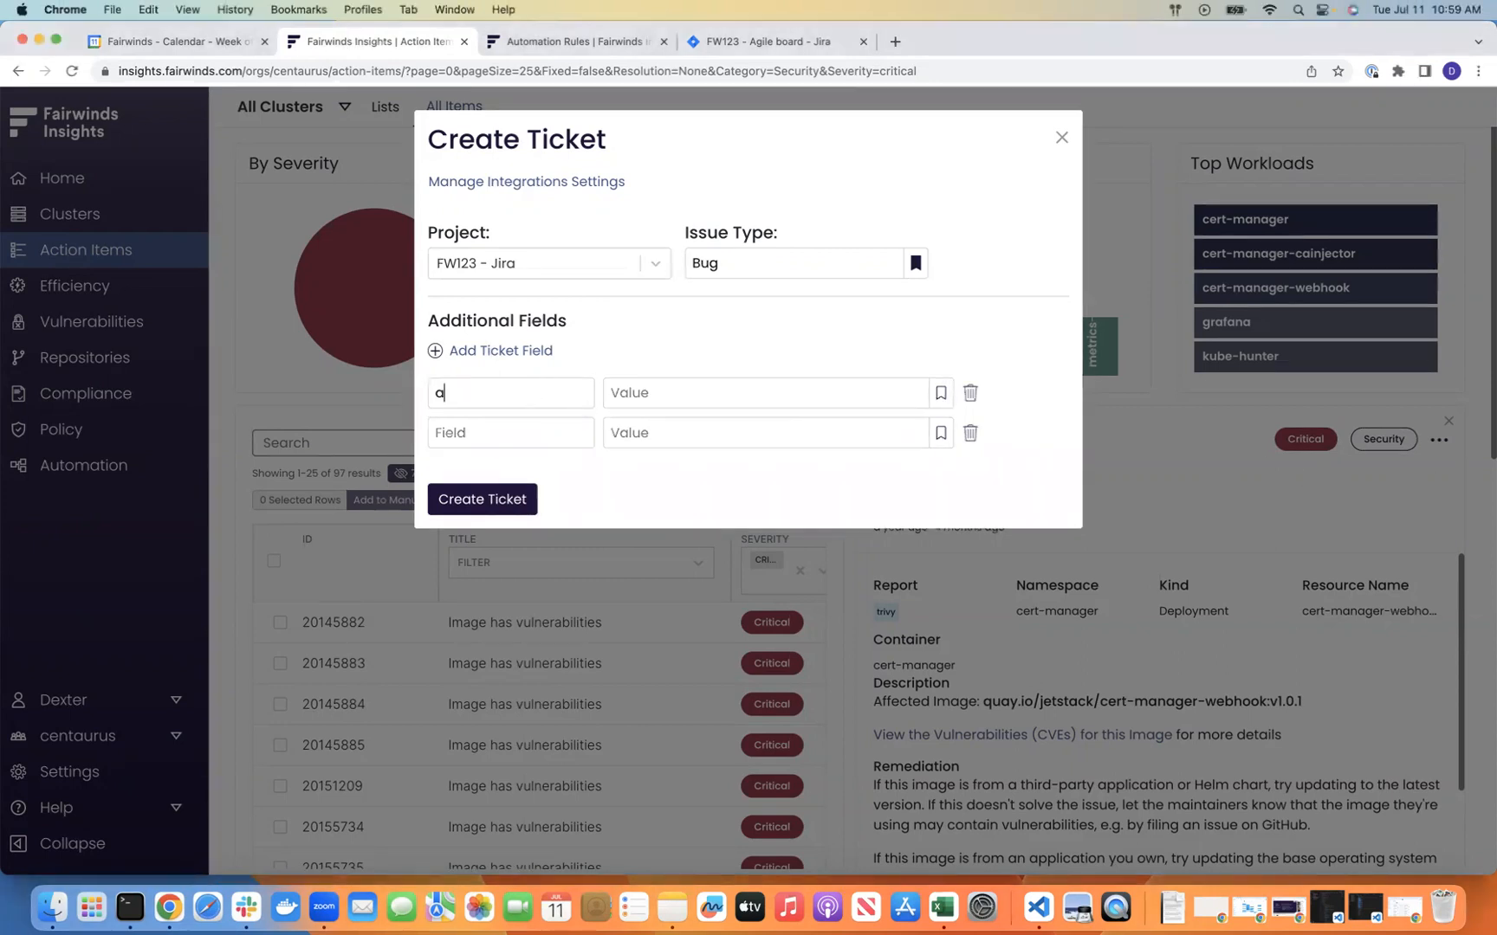
type("ssignee")
key("Tab")
type("{\"id\": \"627e6a786ba8640069d01104\"}")
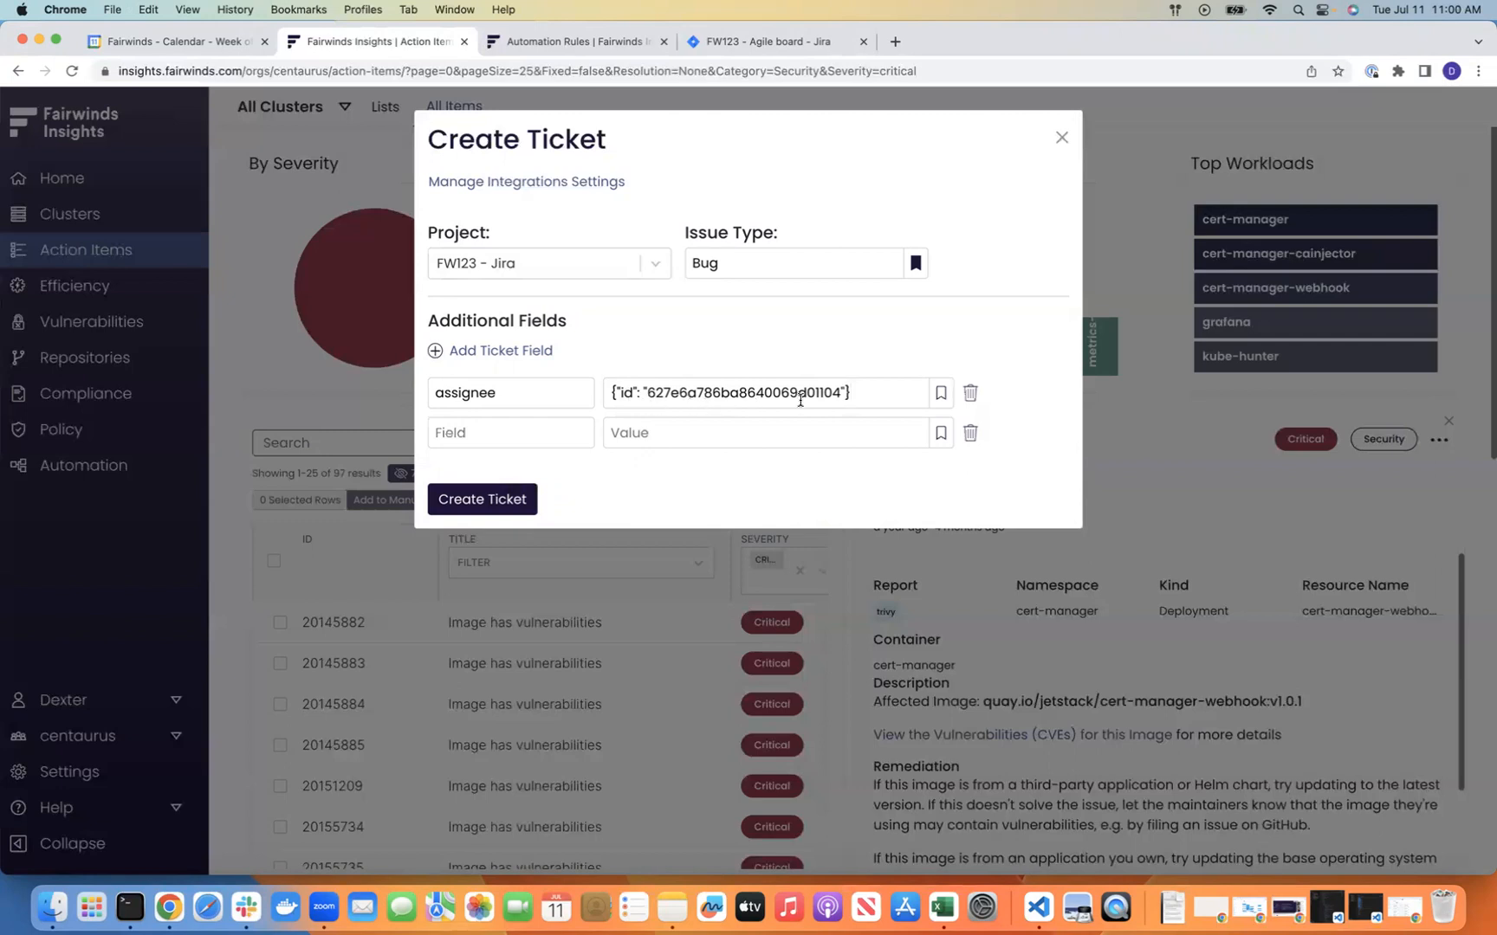
Step: Switch to Jira and open the signed-in account's profile to check the user ID in the page address
left_click(838, 45)
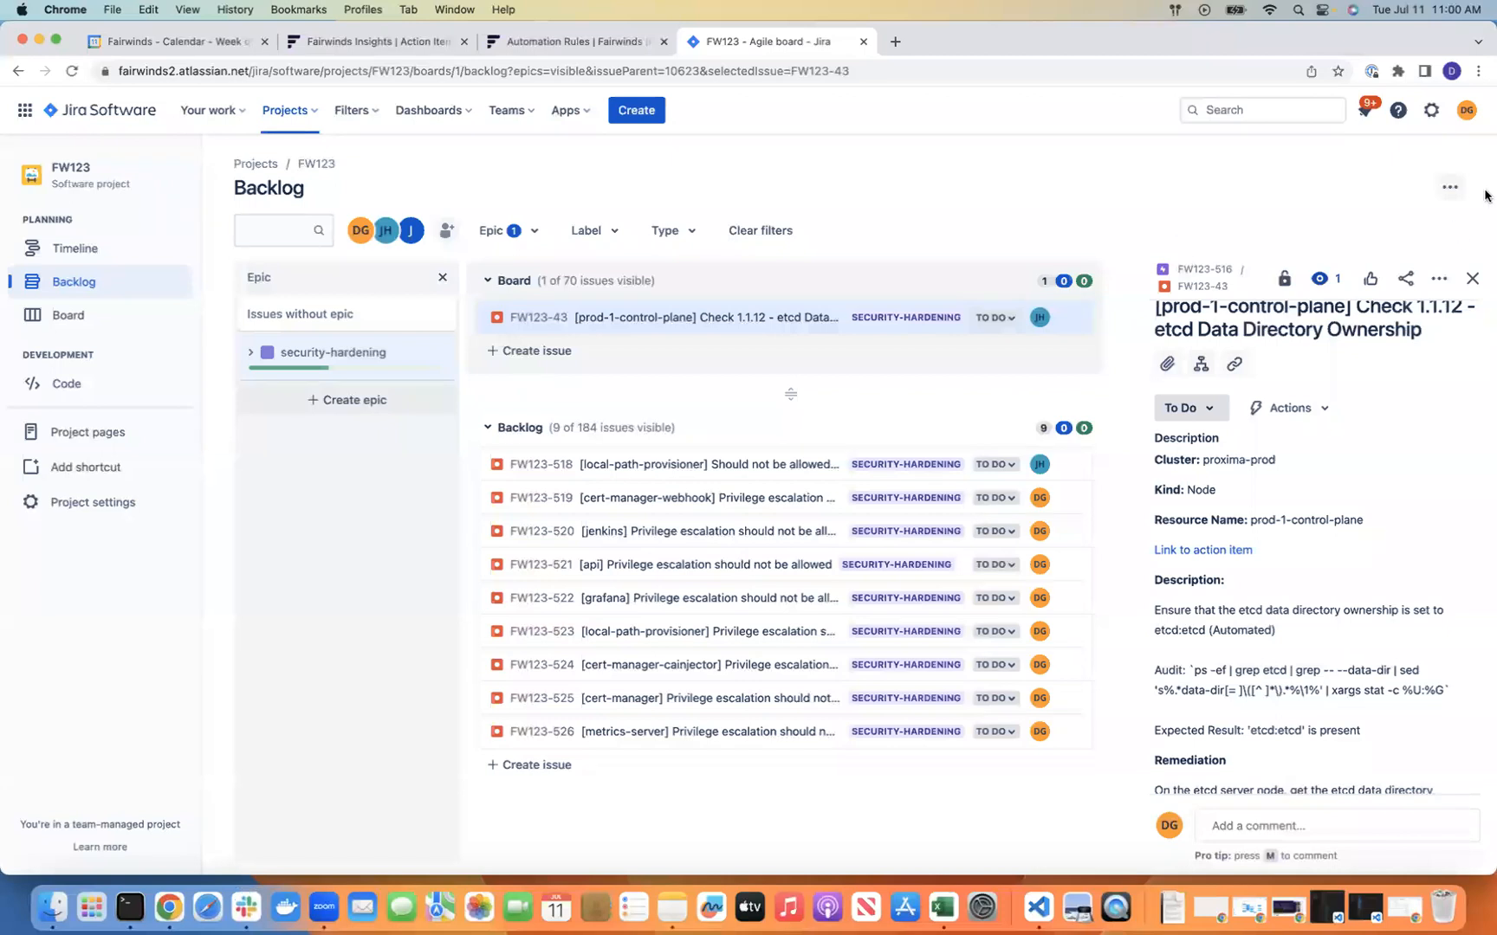
left_click(1466, 110)
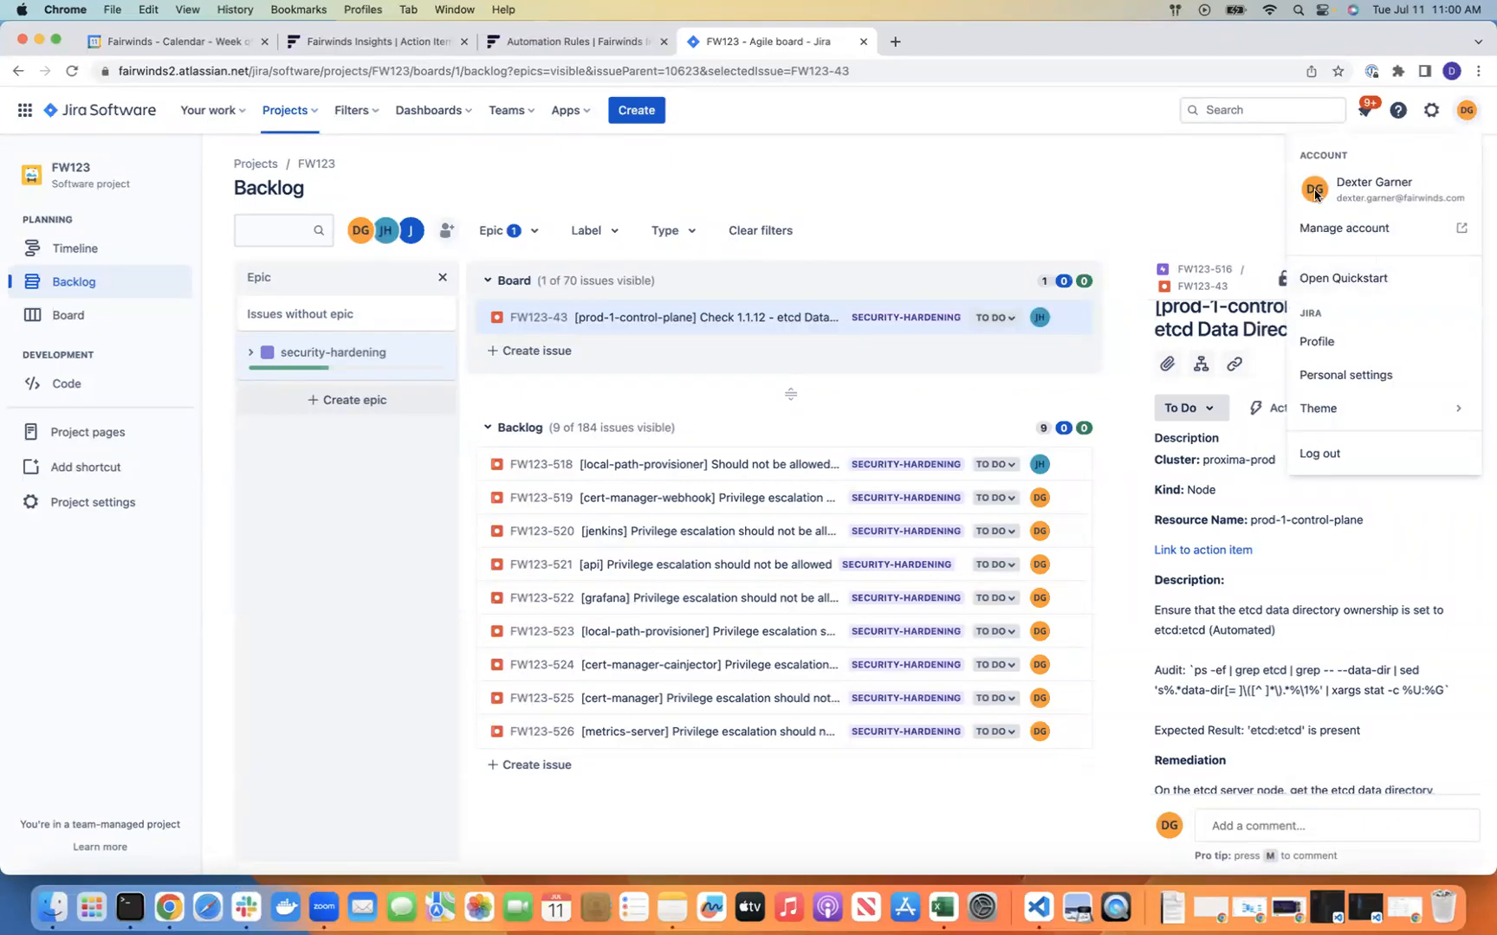
left_click(1325, 339)
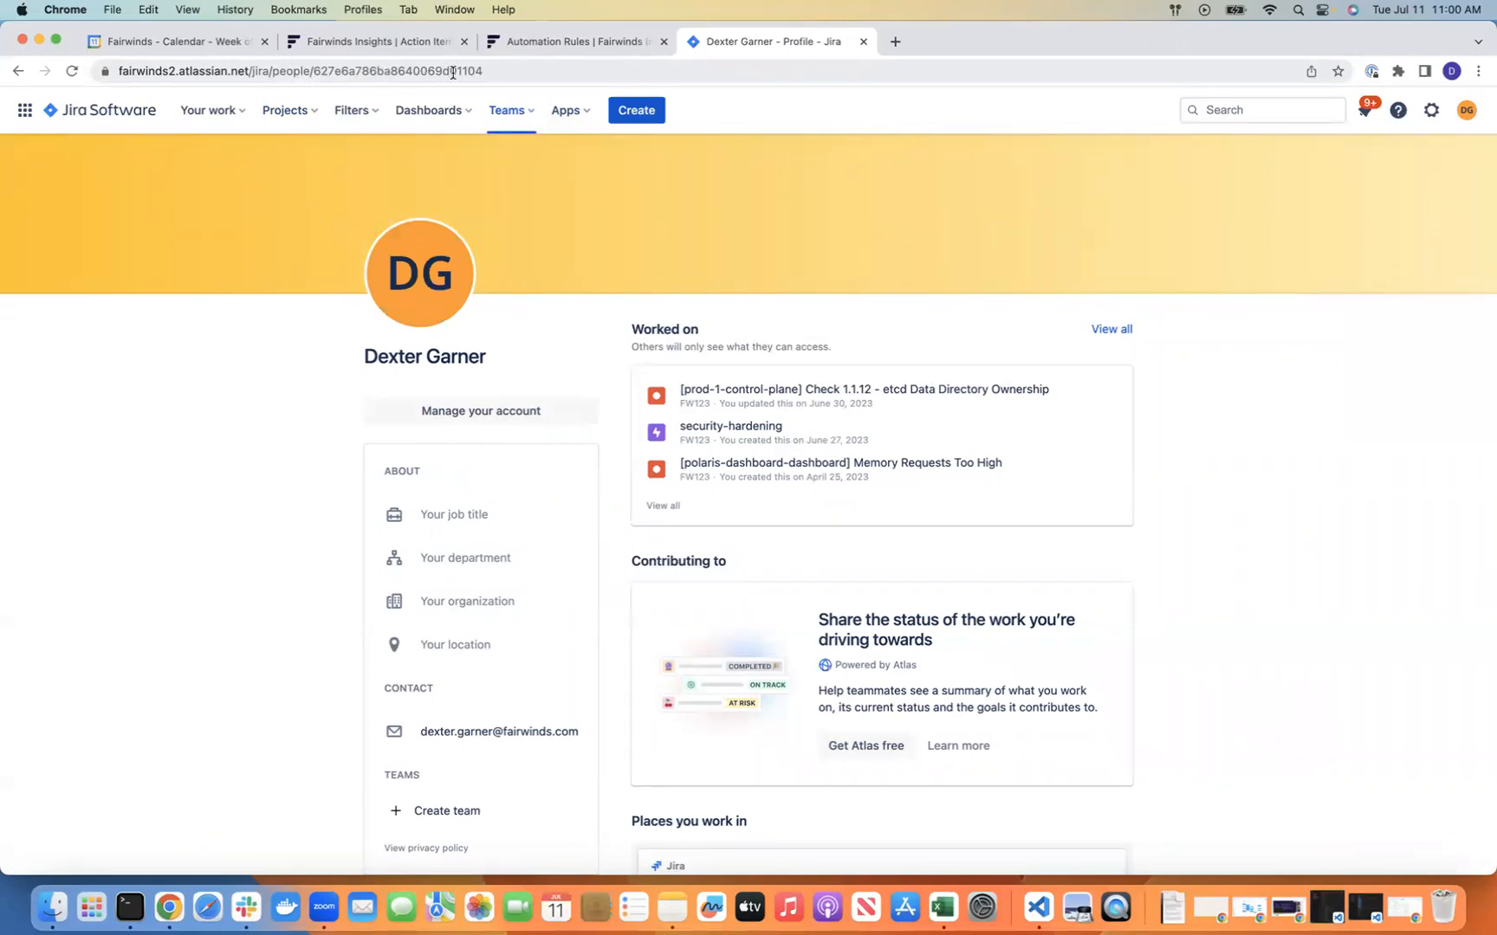
Step: Return to the Fairwinds Insights ticket form and fill the second additional field as "parent" with value {"key": "FW123-516"}
left_click(391, 45)
left_click(516, 428)
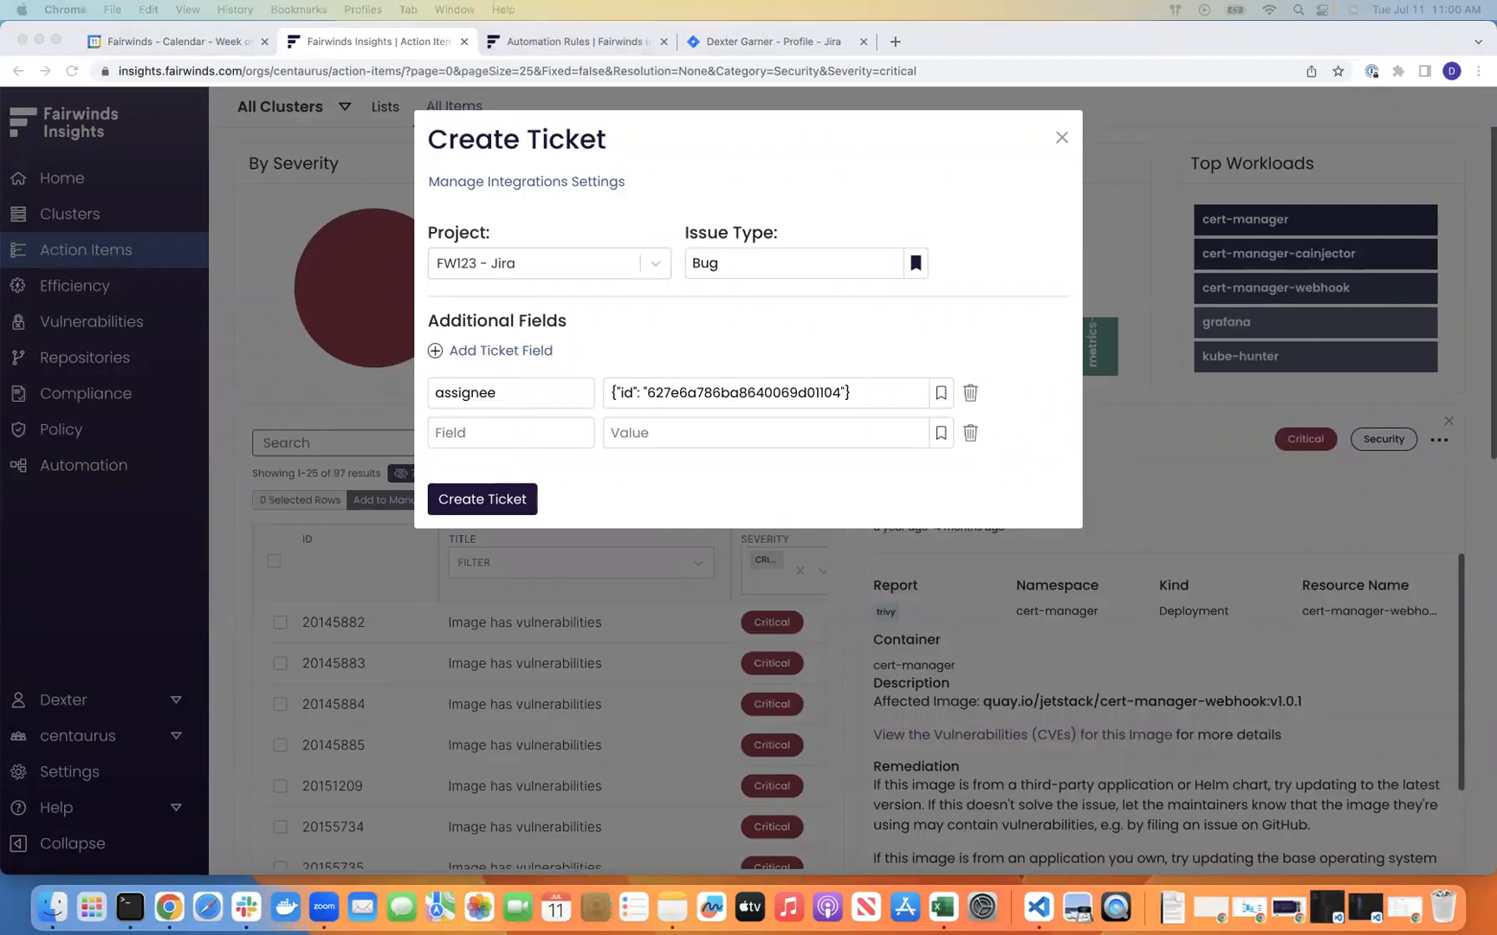
left_click(522, 435)
type("parent")
key("Tab")
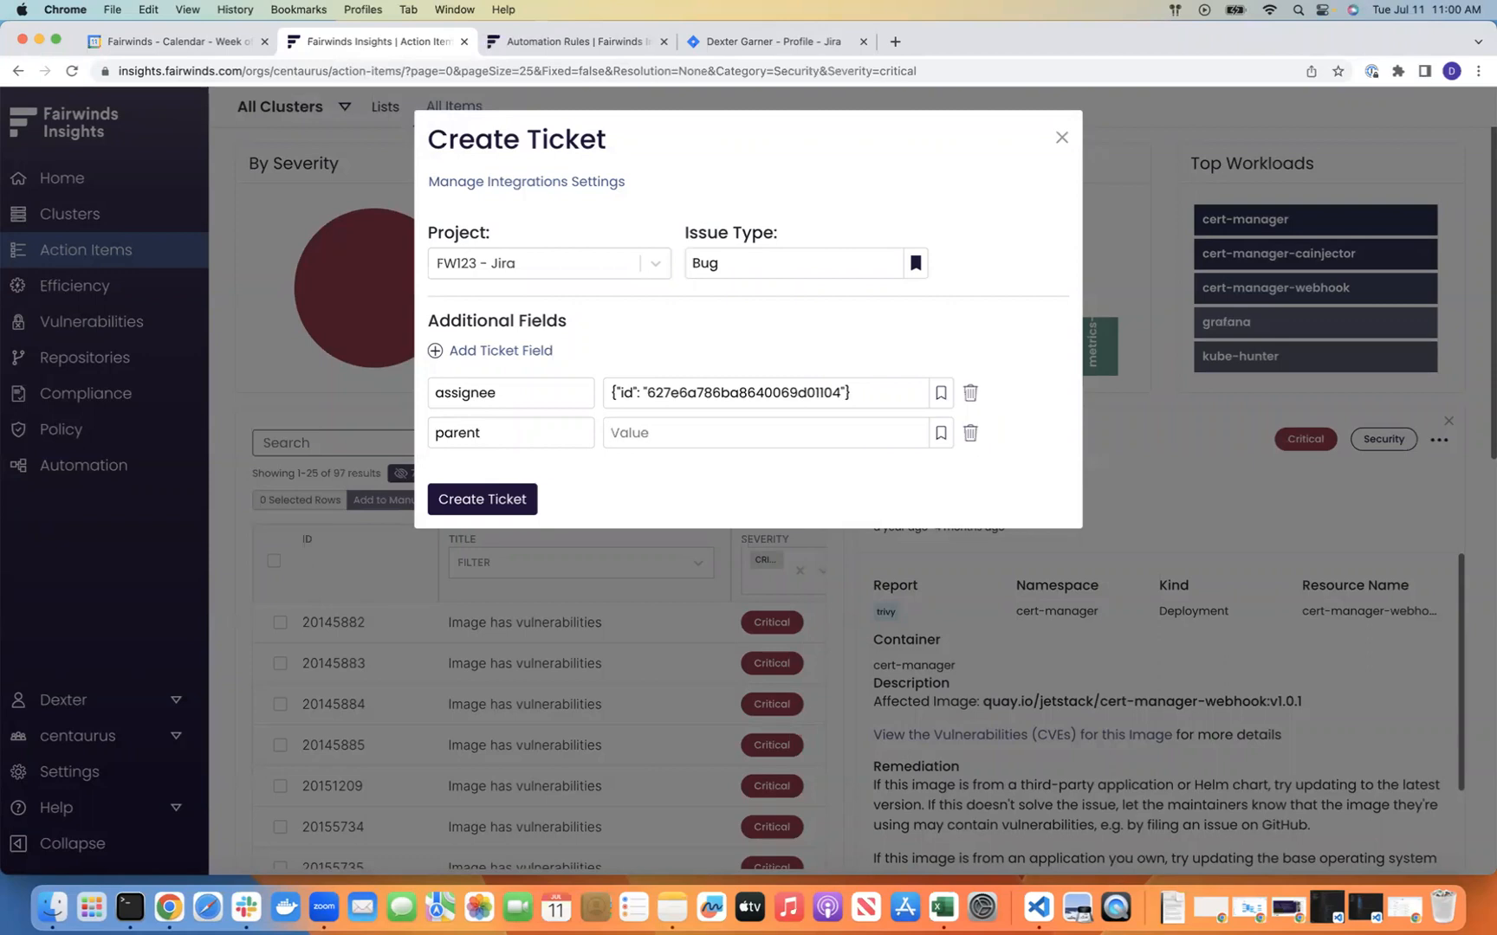
type("{\"key\": \"FW123-516\"}")
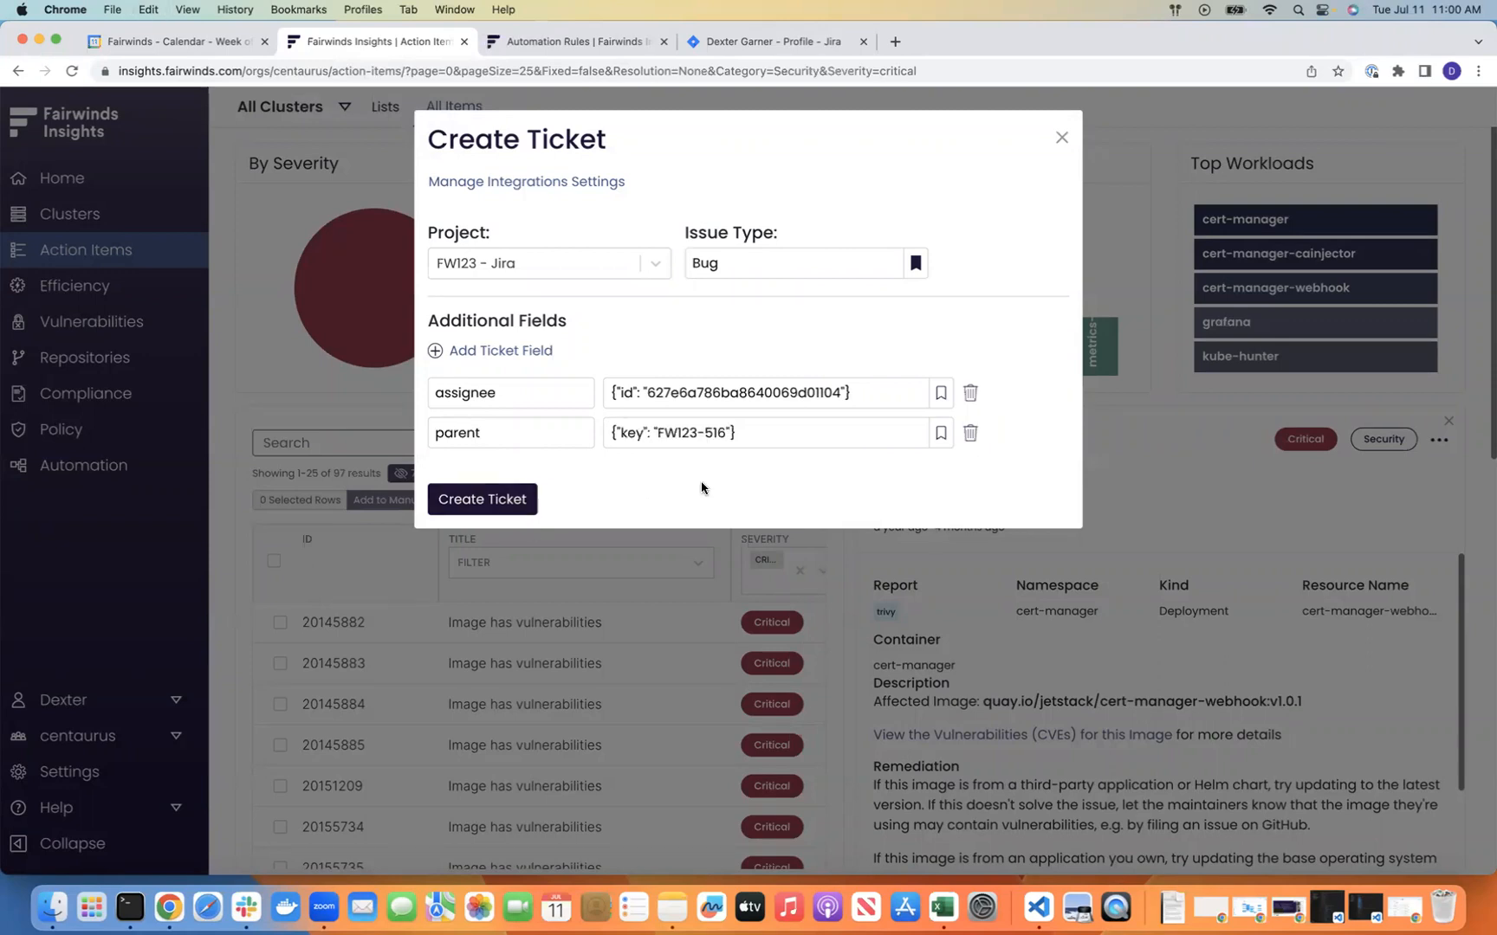
Step: Create the ticket and view it in Jira to check its assignee and details
left_click(508, 501)
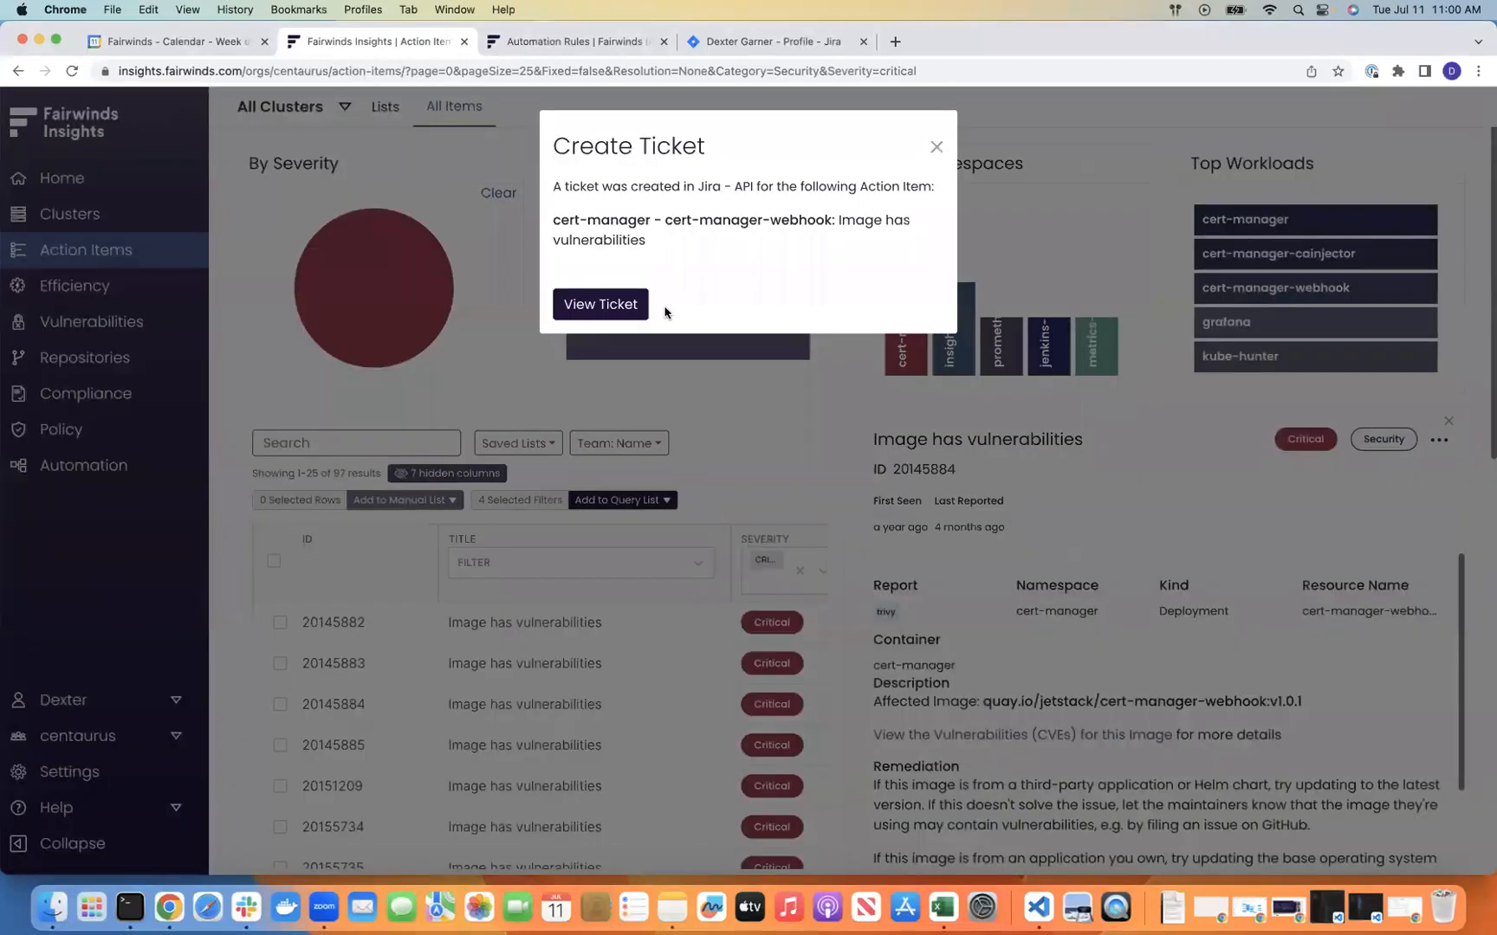
left_click(625, 310)
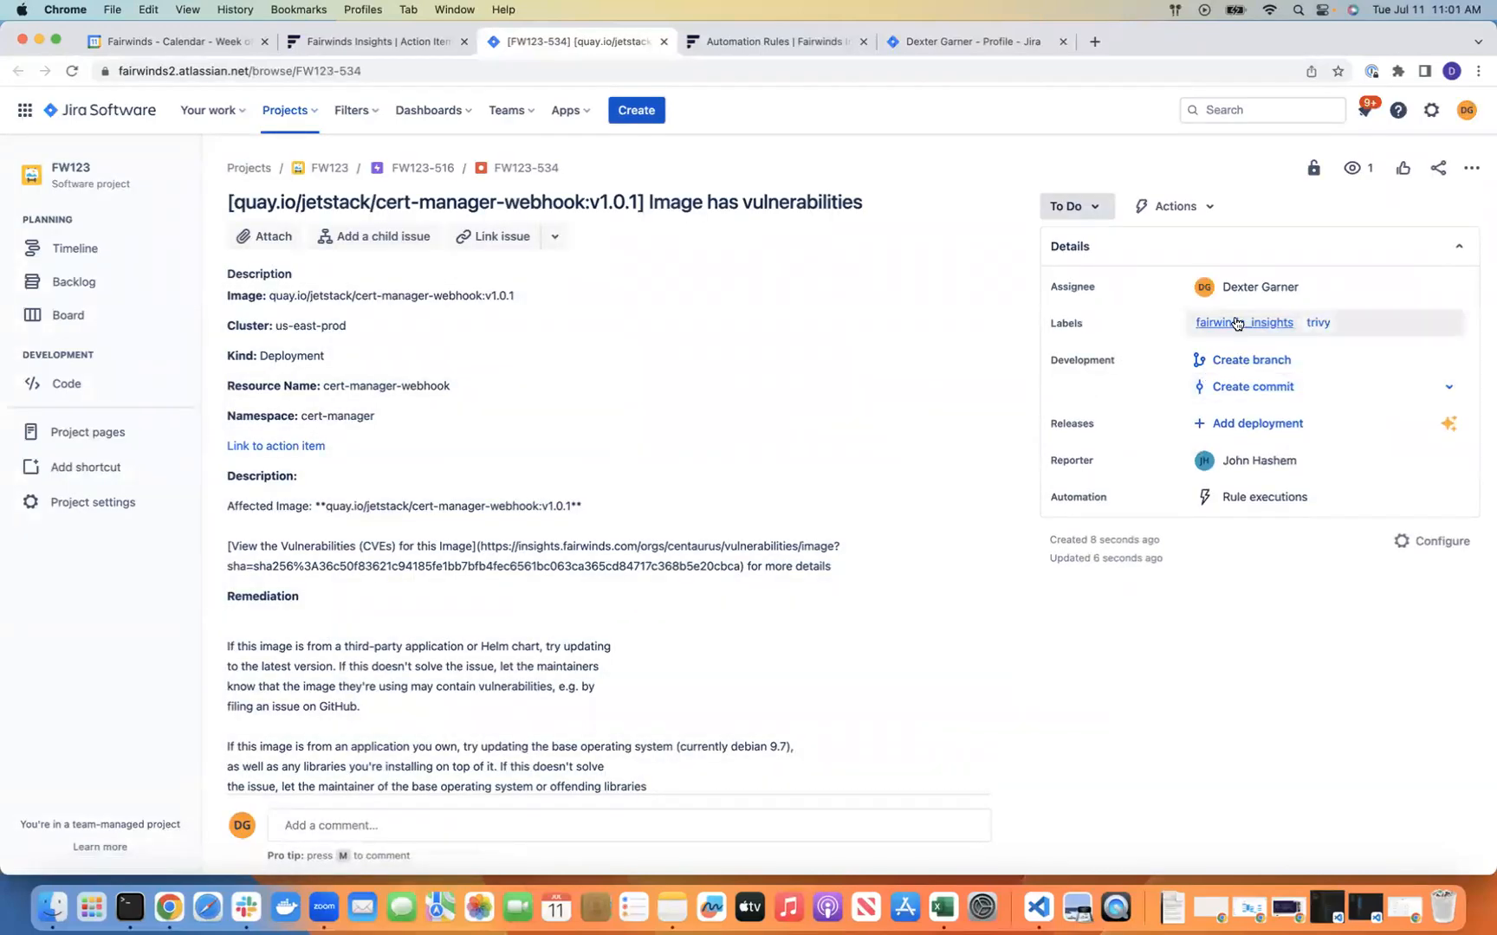
mouse_move(1308, 294)
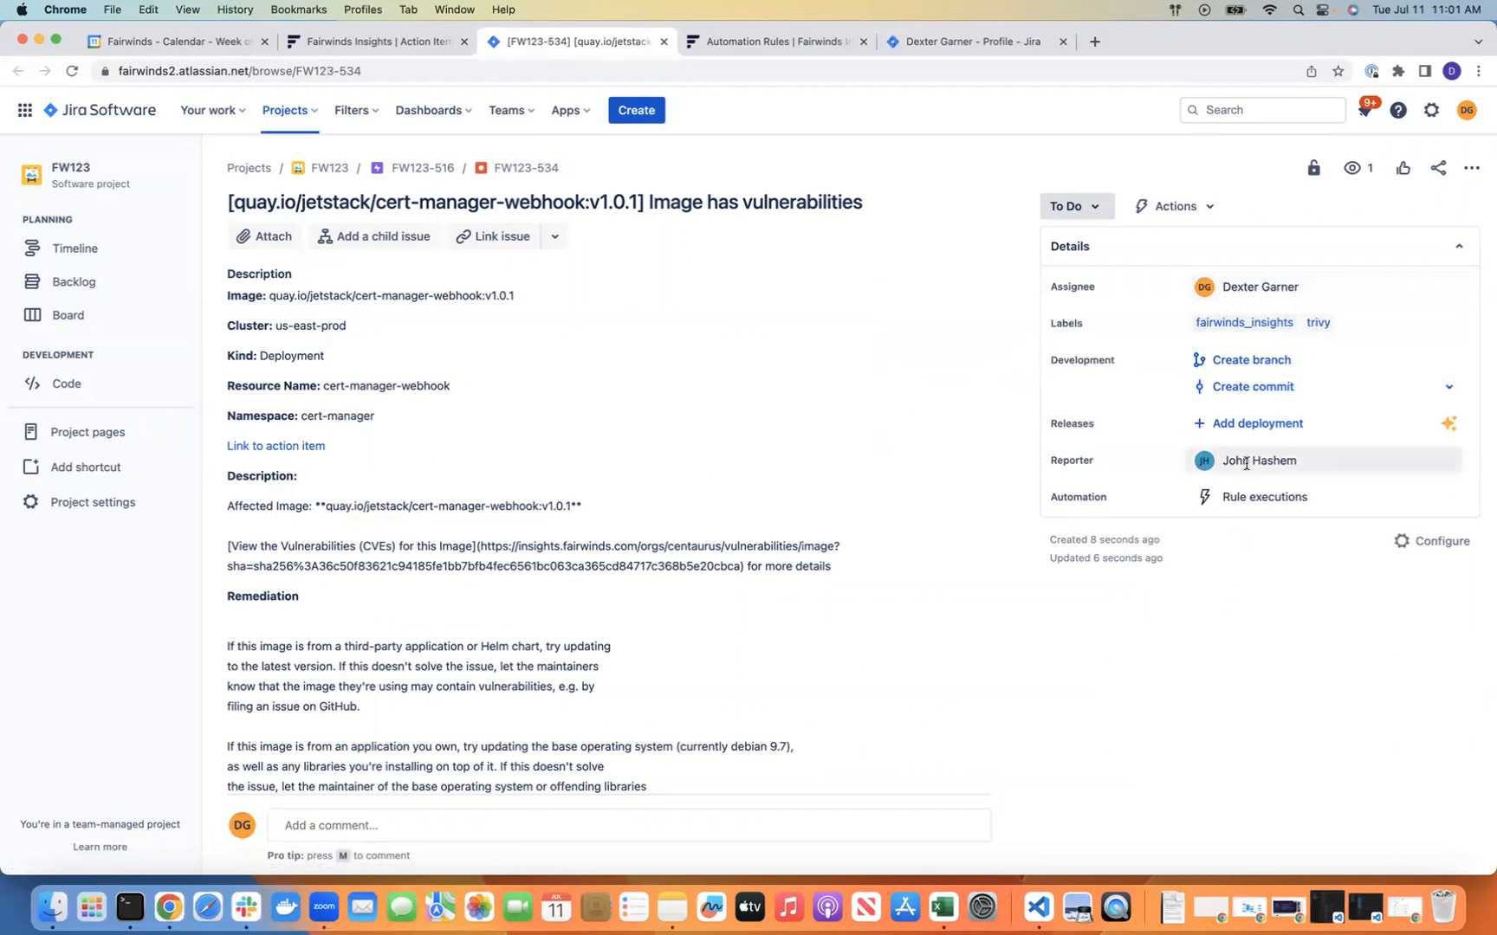
Step: Open the FW123 project's backlog and filter it by the security-hardening epic to check that the new ticket is listed
mouse_move(1260, 461)
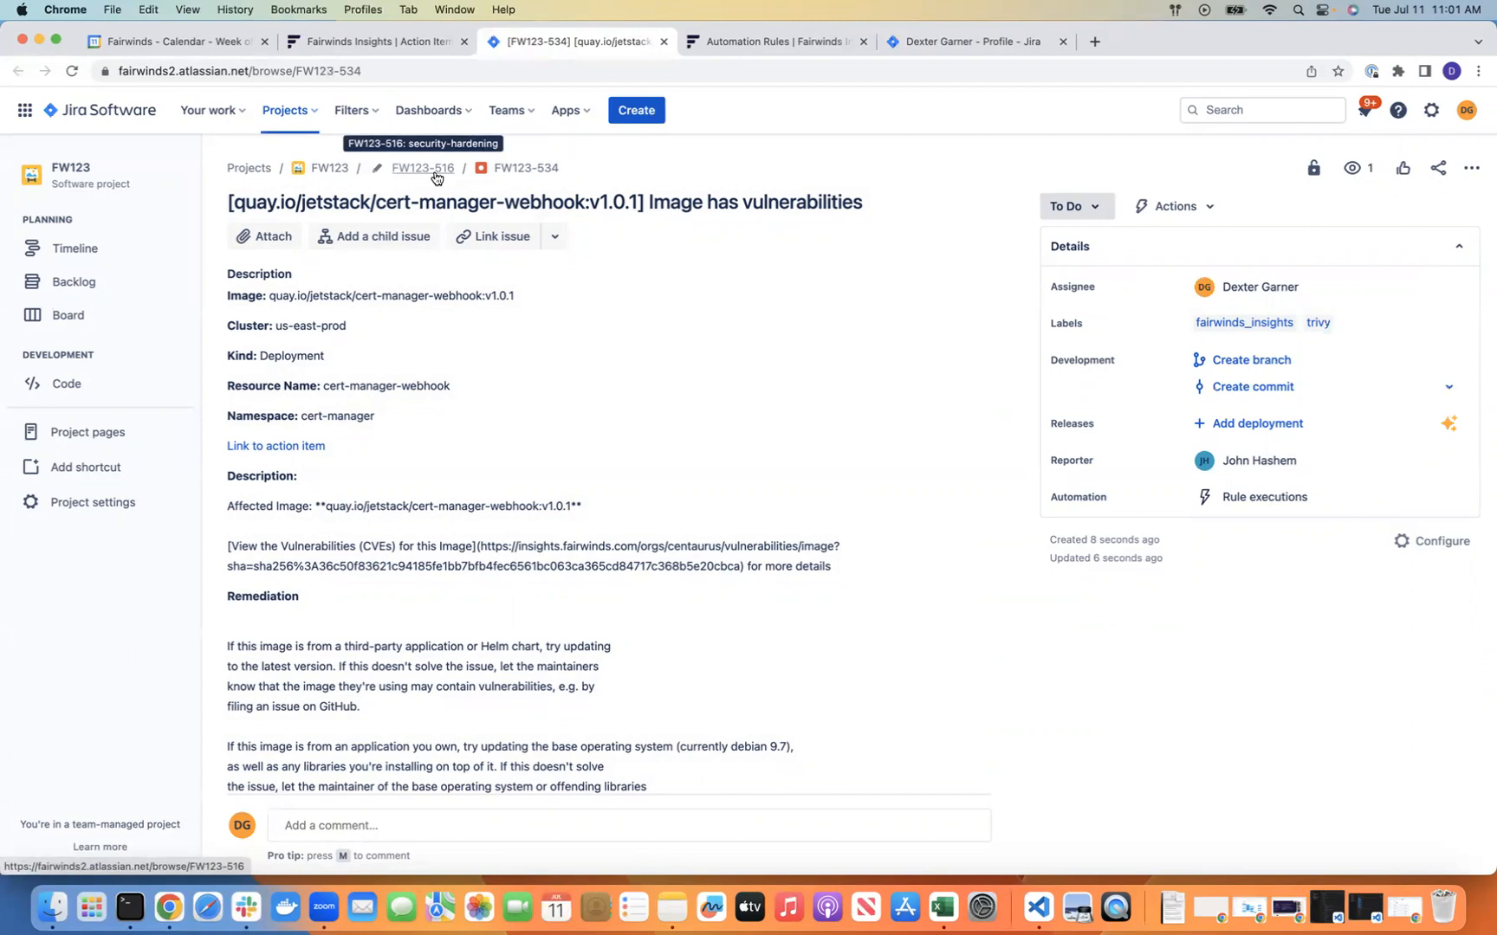
left_click(80, 283)
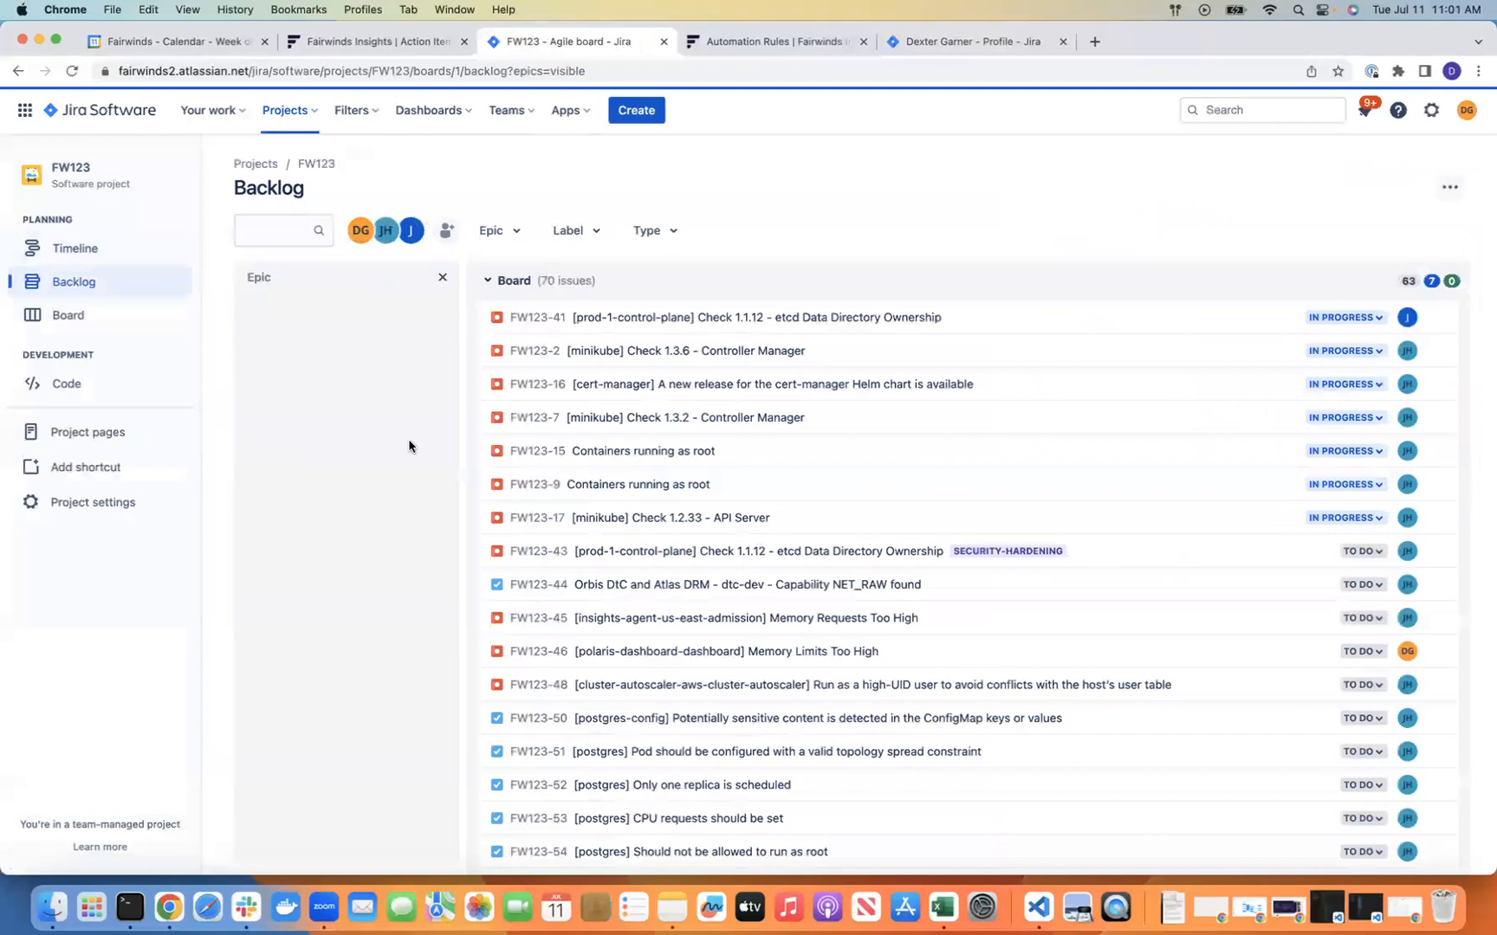
left_click(375, 351)
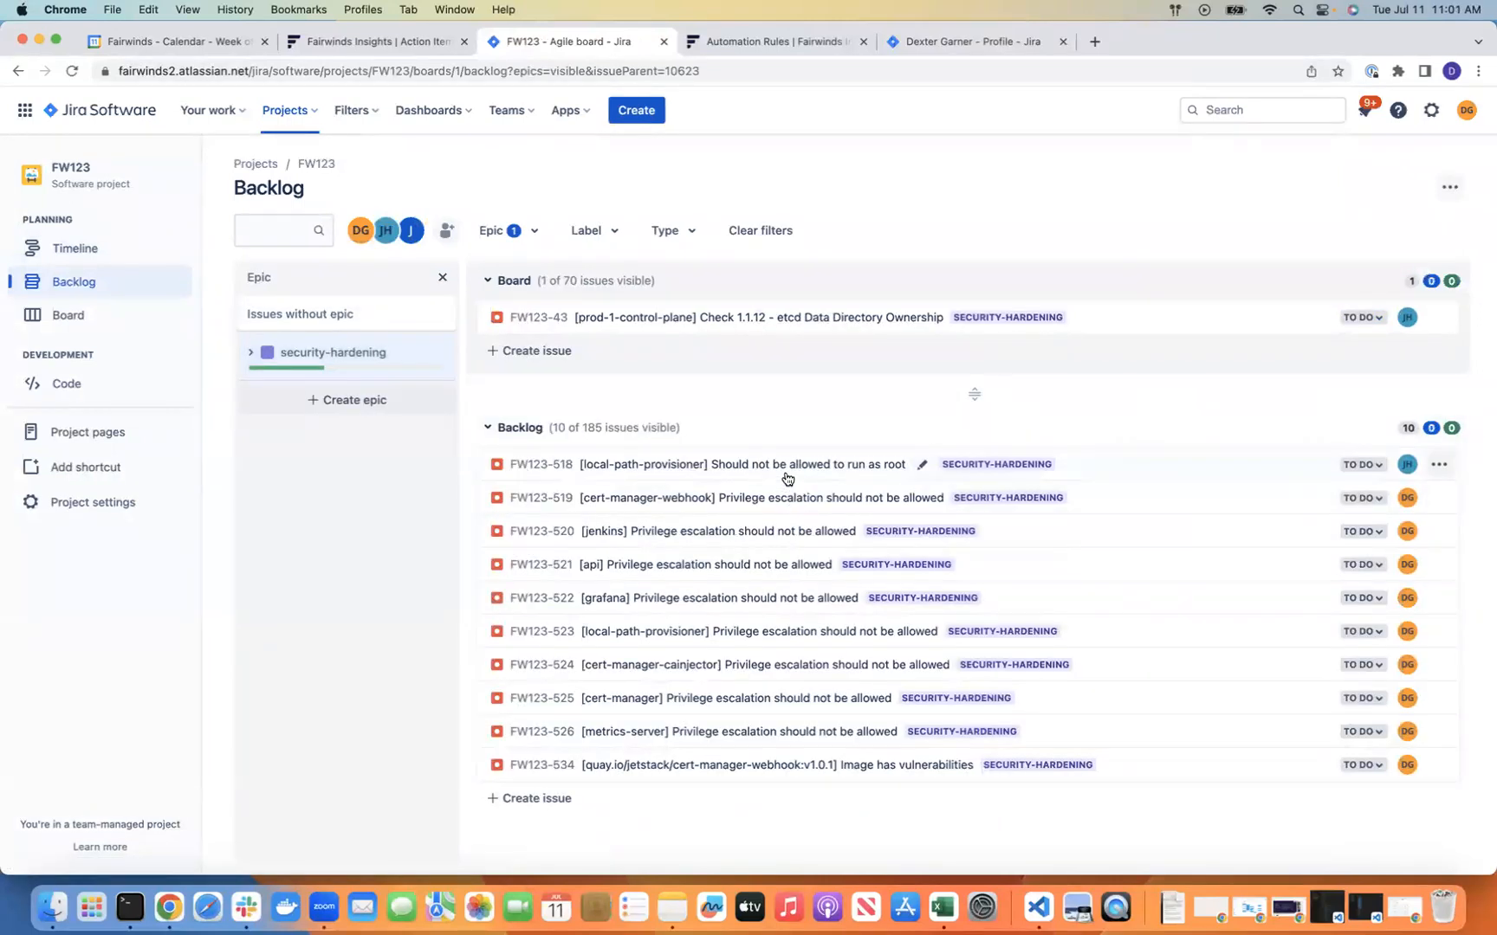
scroll(760, 558, "down", 1)
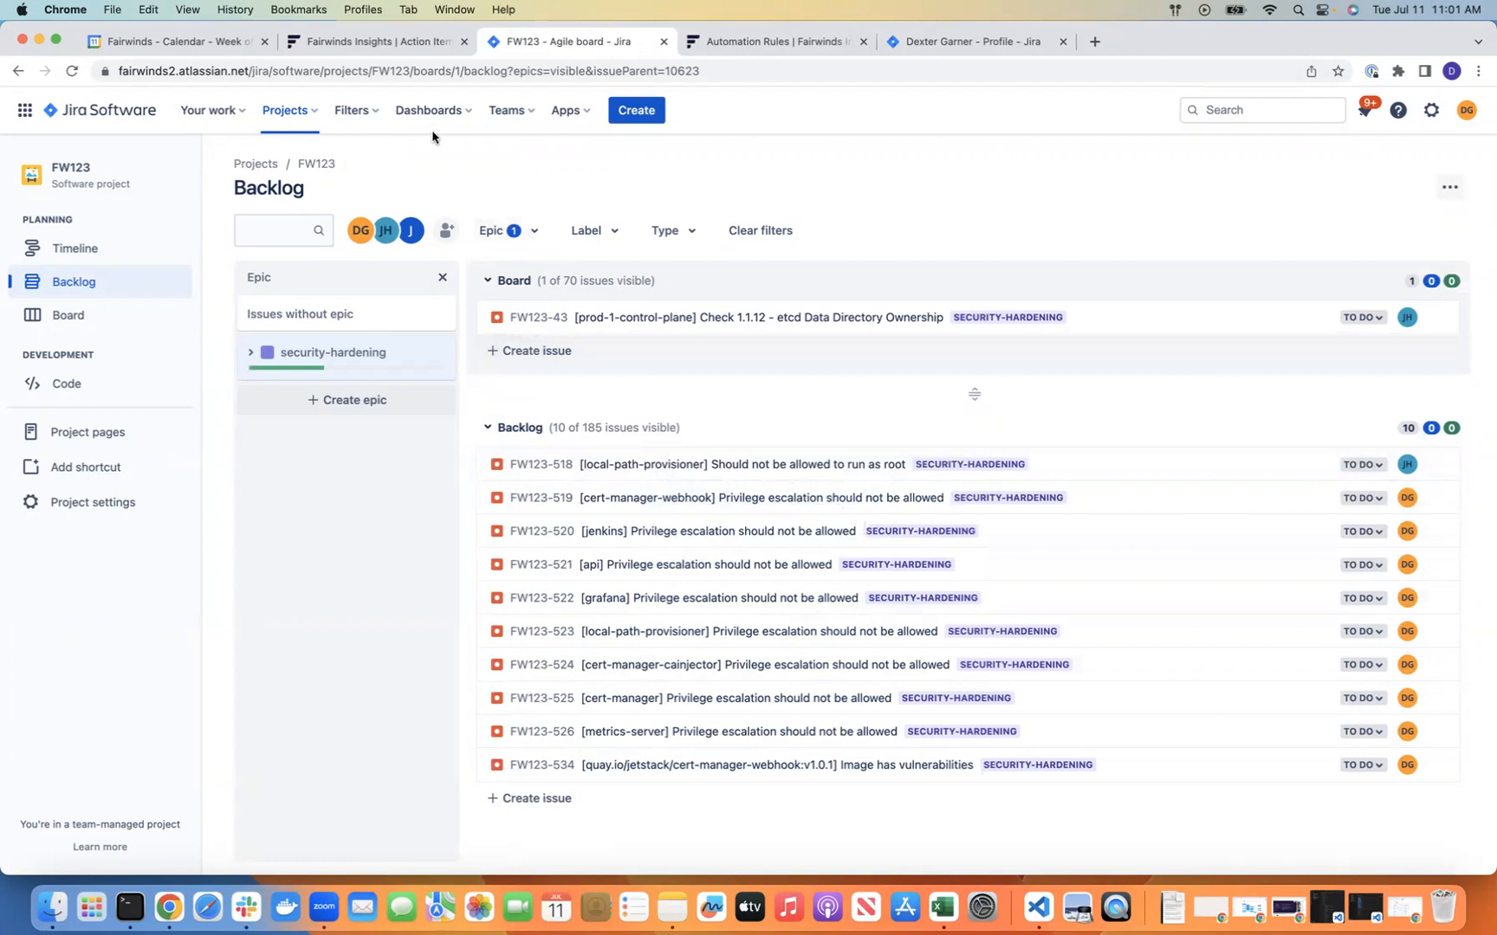
Step: Return to Fairwinds Insights, dismiss the ticket confirmation, and open the automation rule "jira-custom-field-assignee-epic" to examine its action code
left_click(384, 43)
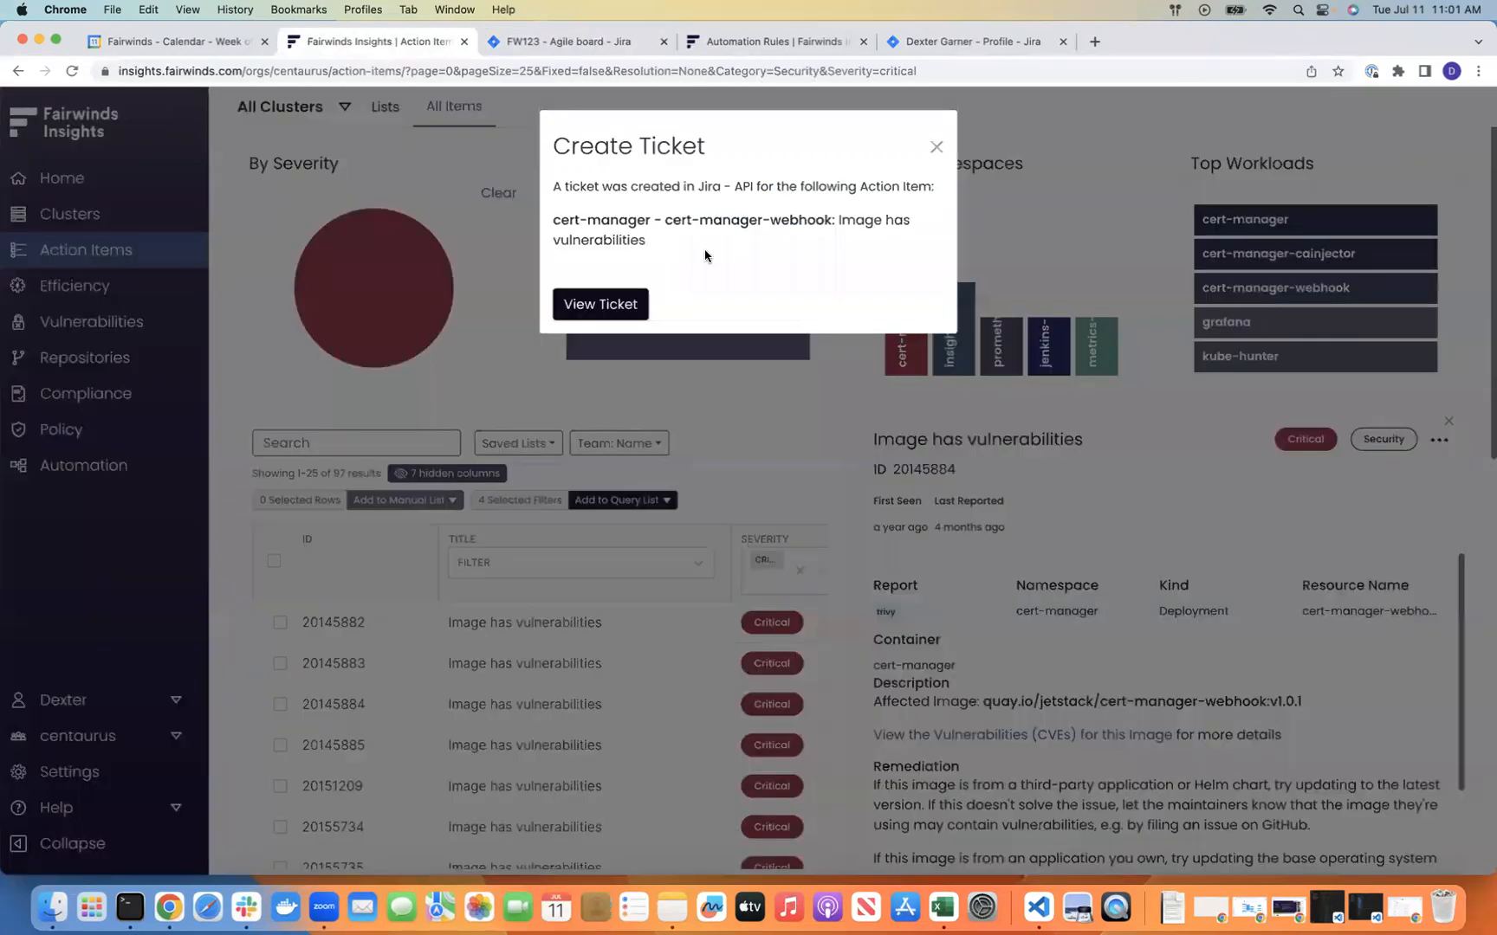
left_click(936, 149)
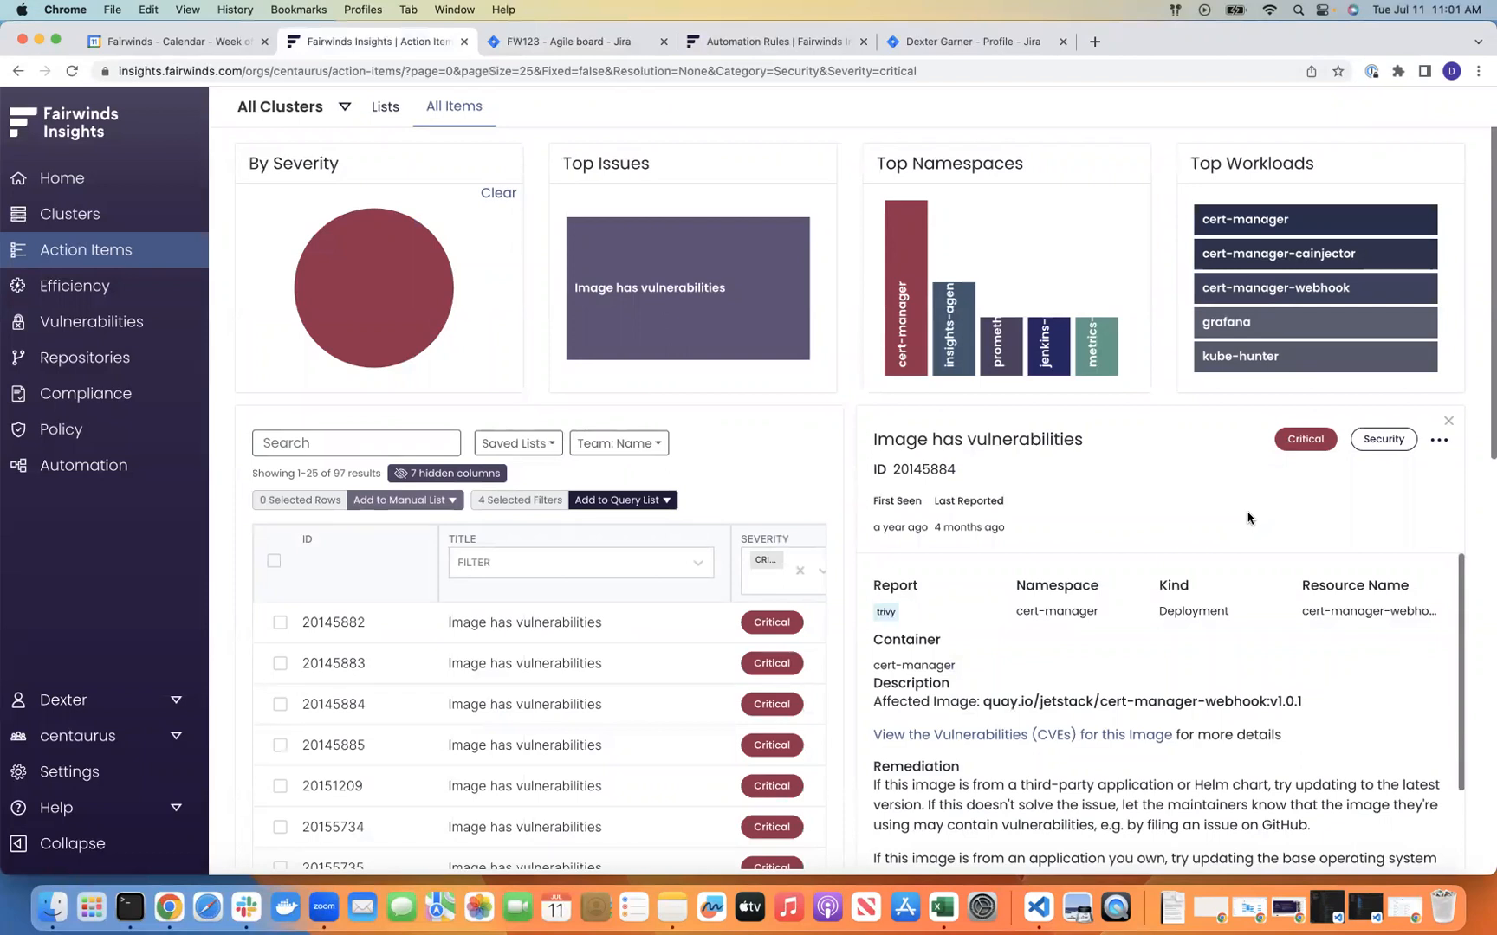
left_click(61, 476)
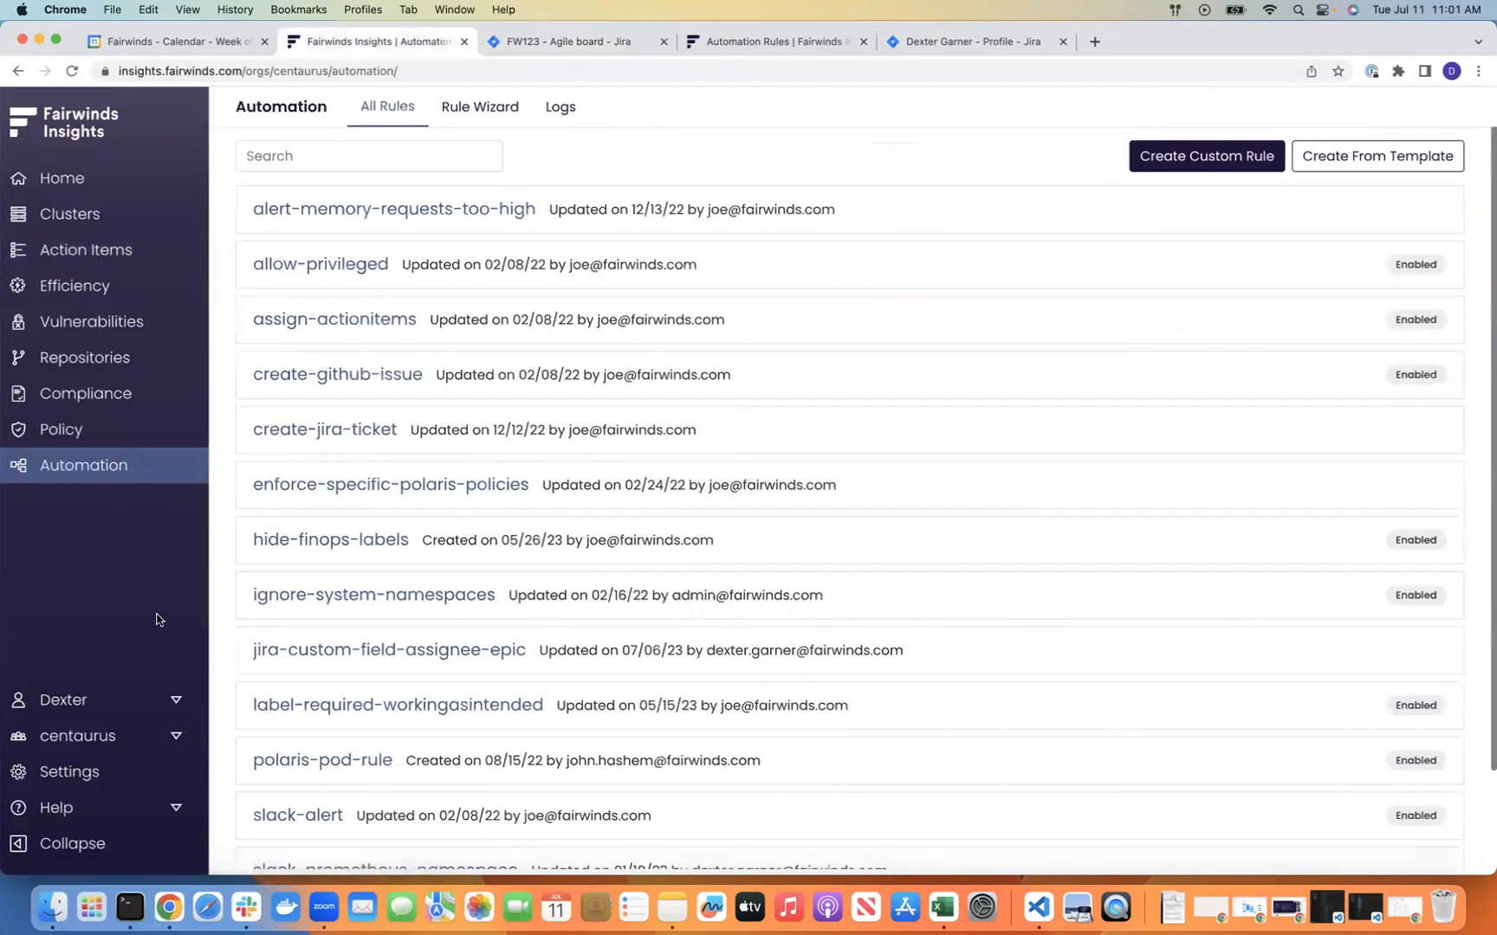
left_click(294, 657)
scroll(295, 654, "down", 2)
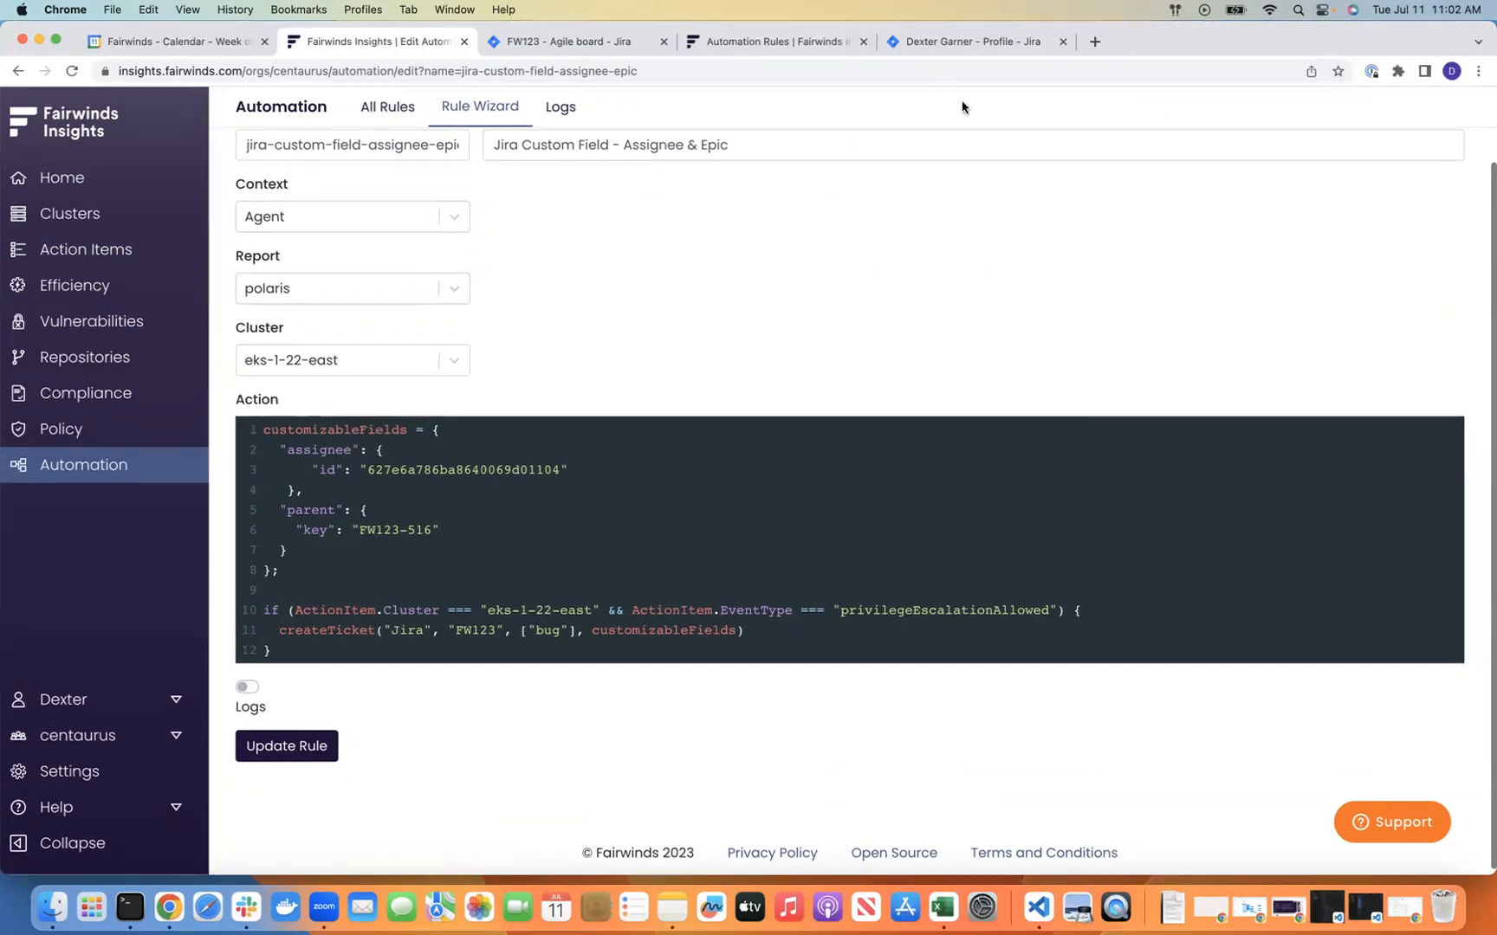
Step: Review the epic's tickets in the Jira backlog, and read the Jira customizable fields example in the Automation Rules documentation
left_click(493, 48)
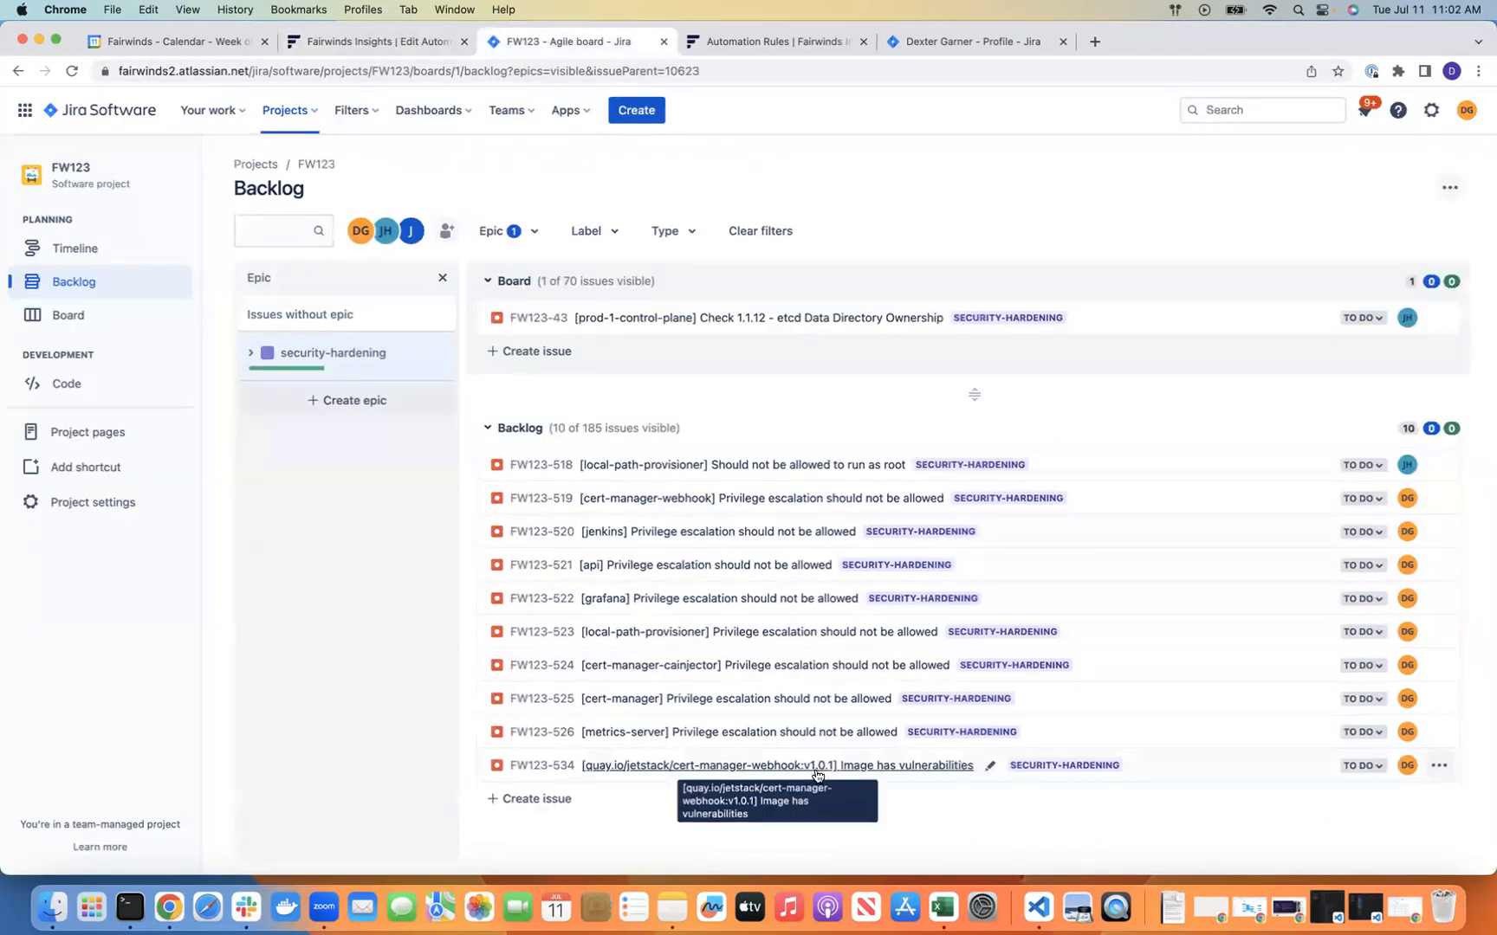
mouse_move(797, 747)
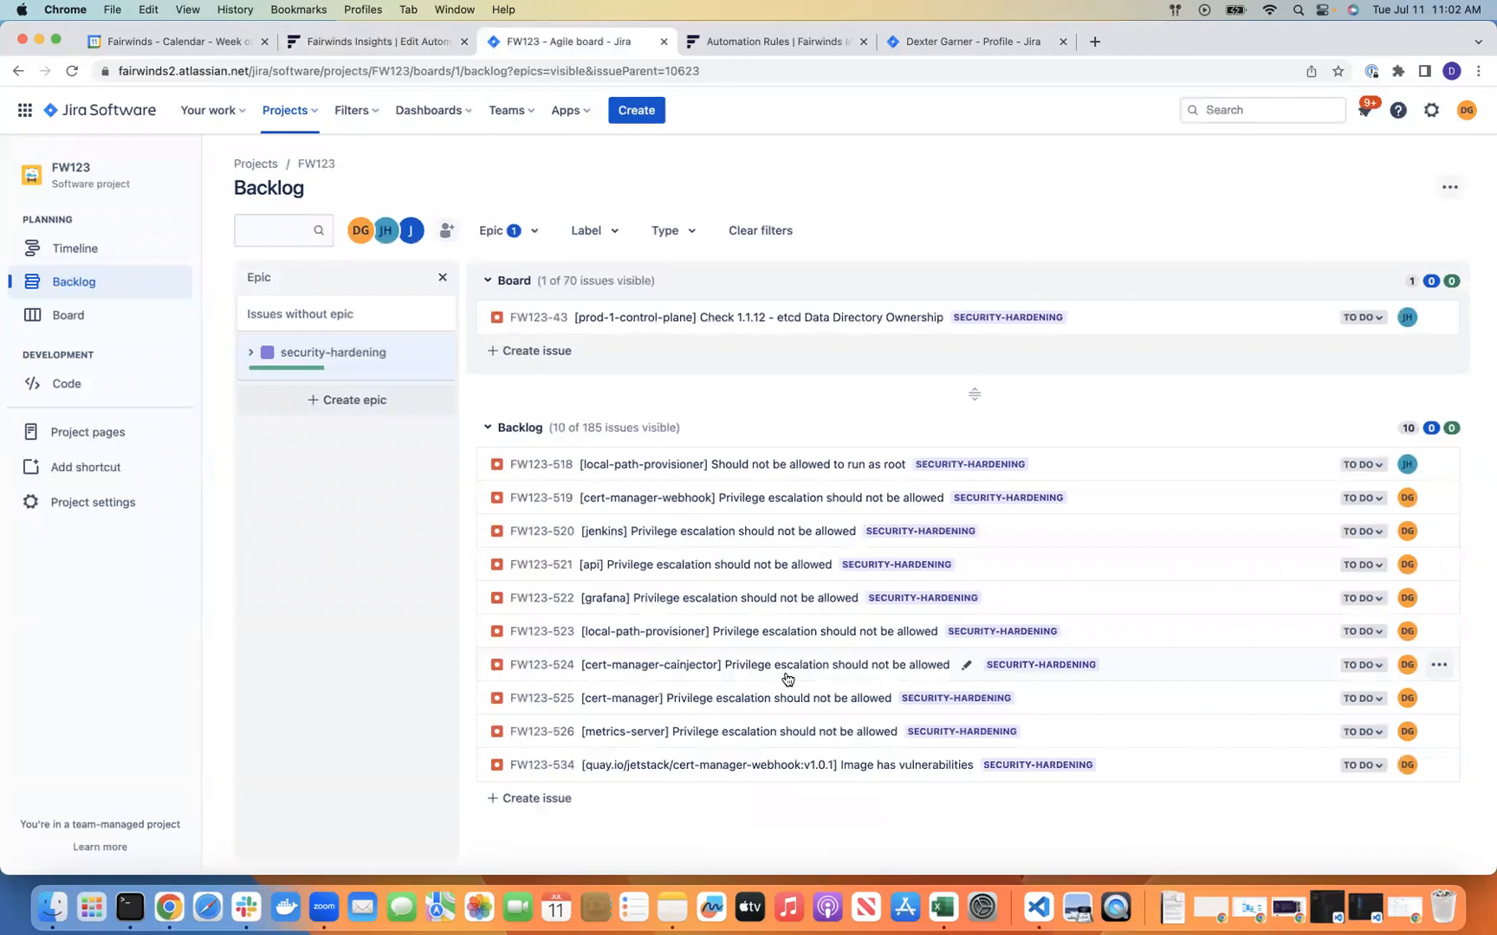
left_click(814, 42)
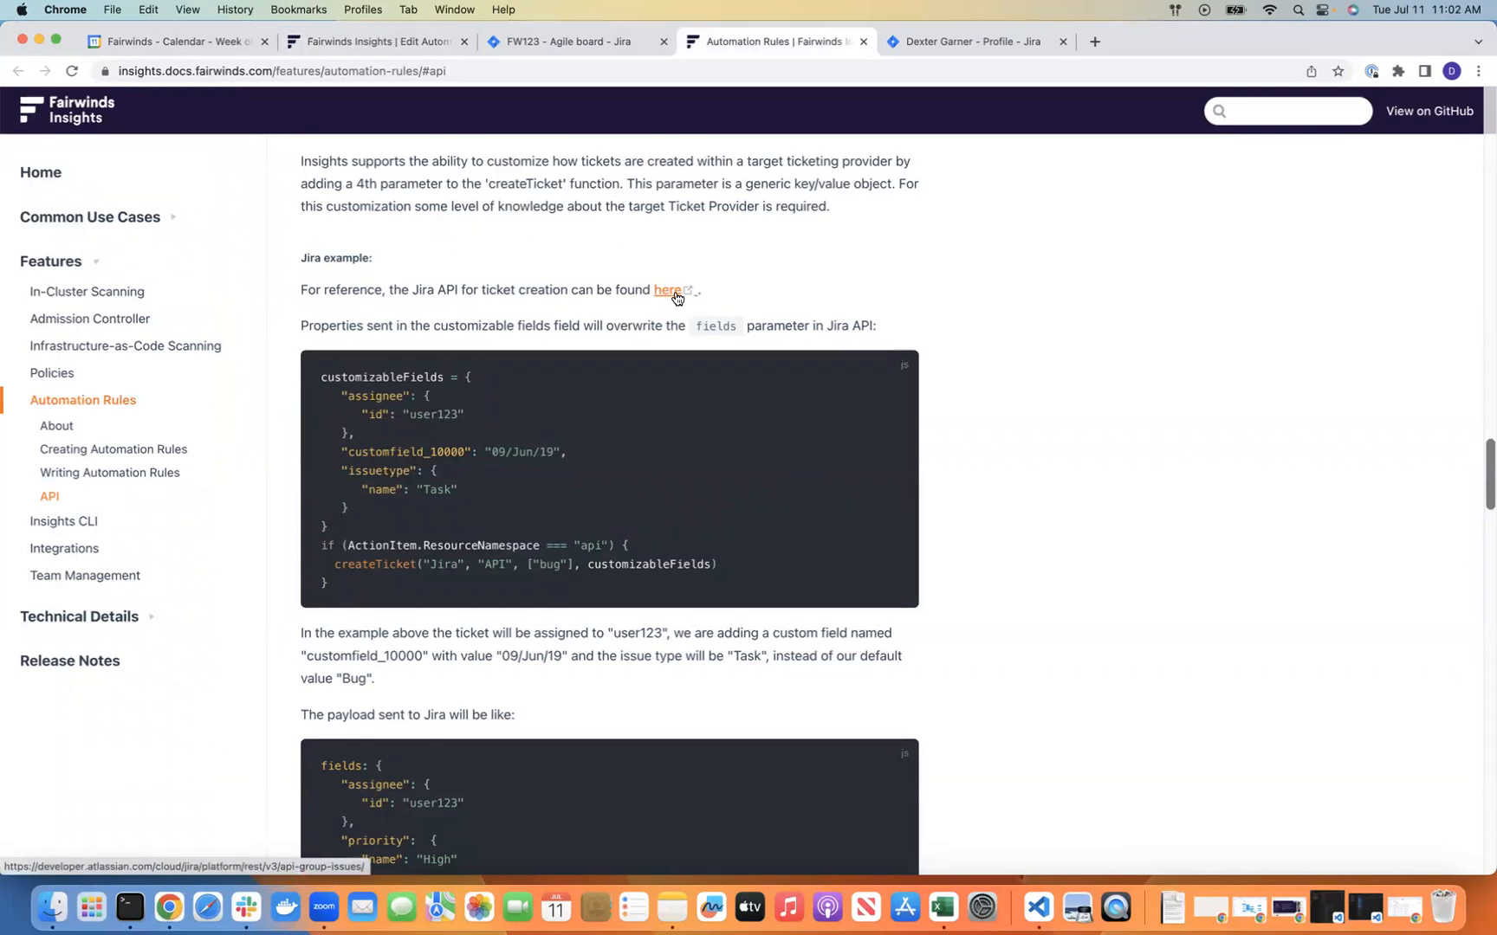
scroll(677, 298, "down", 1)
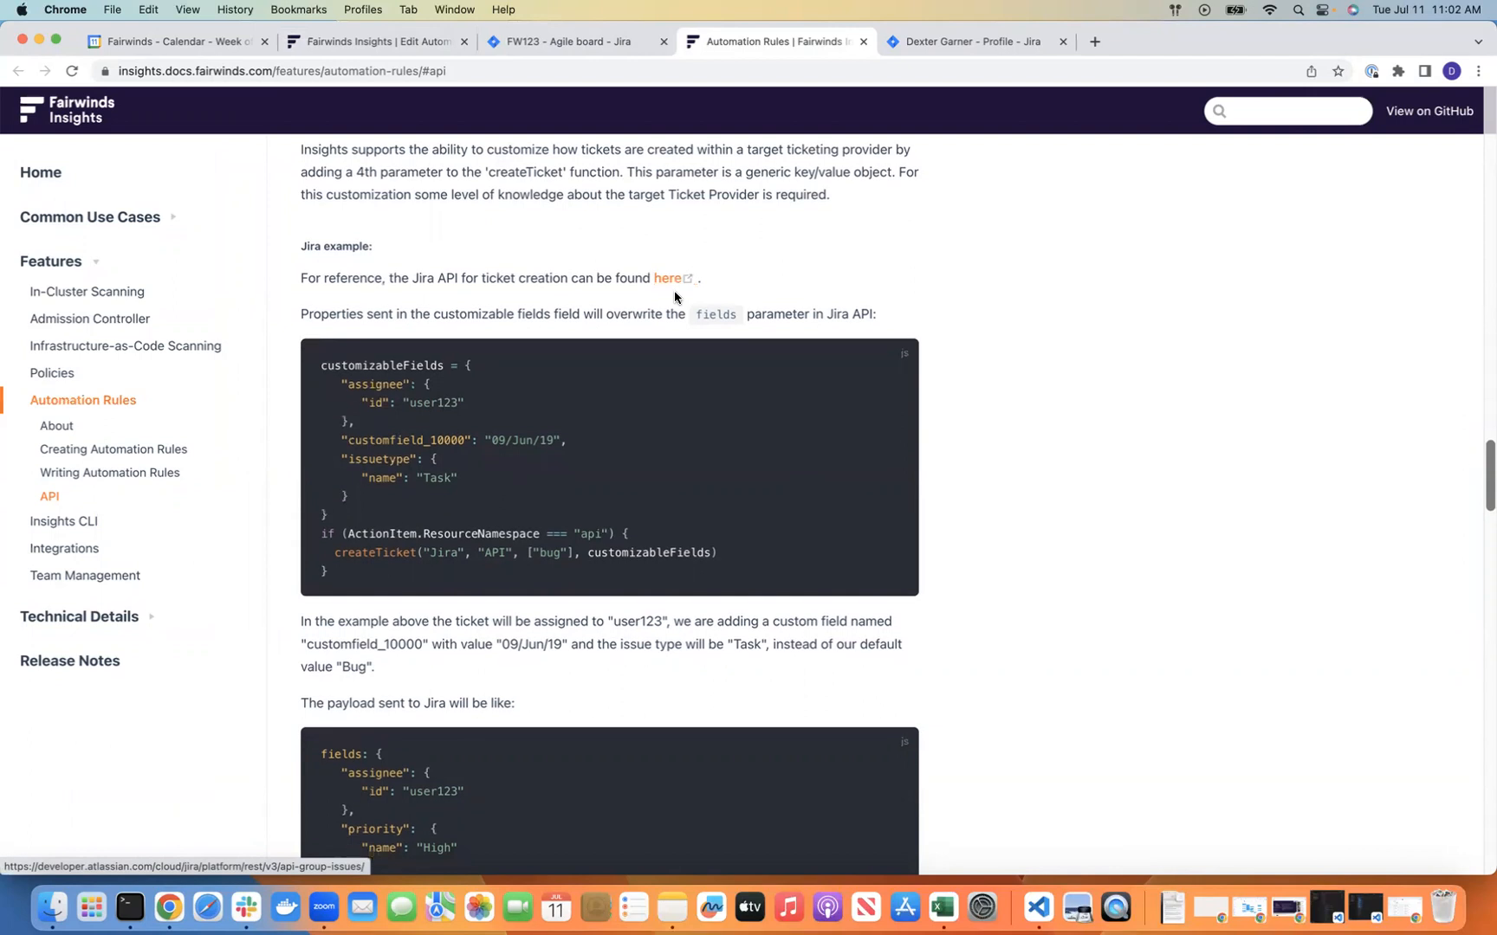